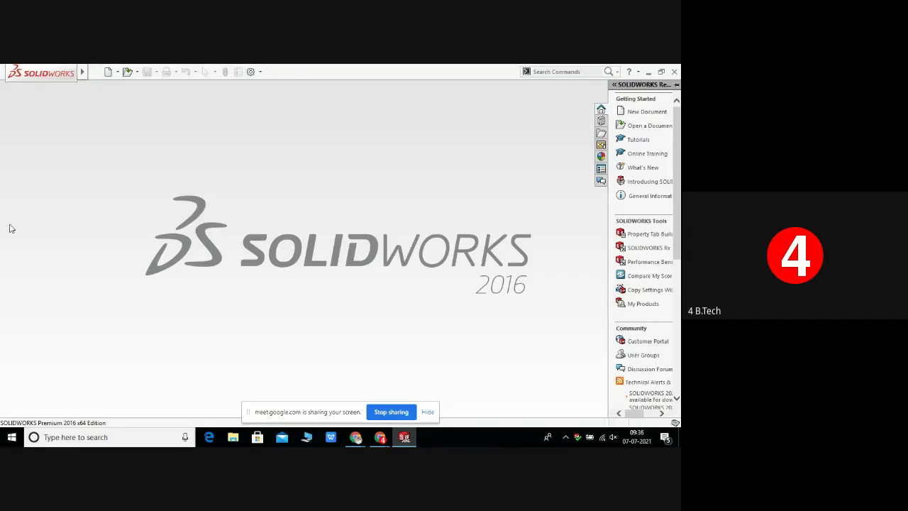
- Create a new part and sketch a center rectangle about 80 mm wide on the Front Plane, left of the origin
left_click(107, 74)
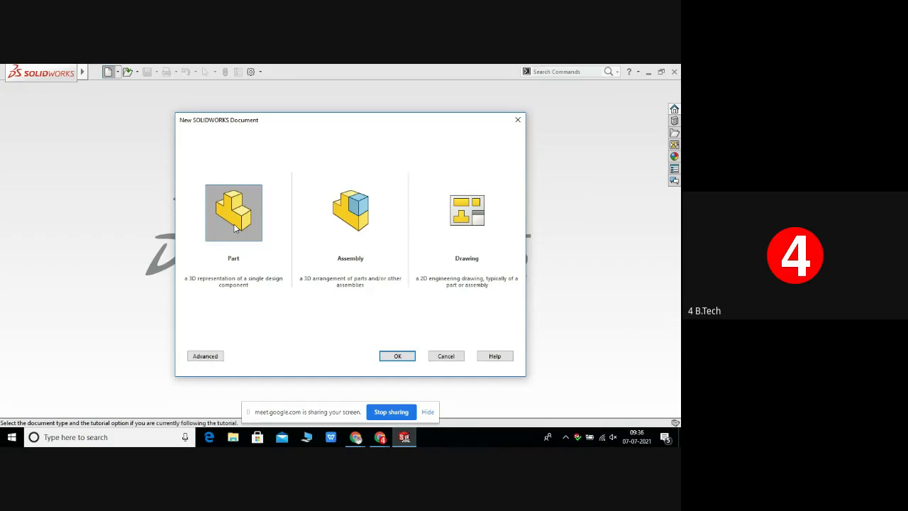
left_click(403, 354)
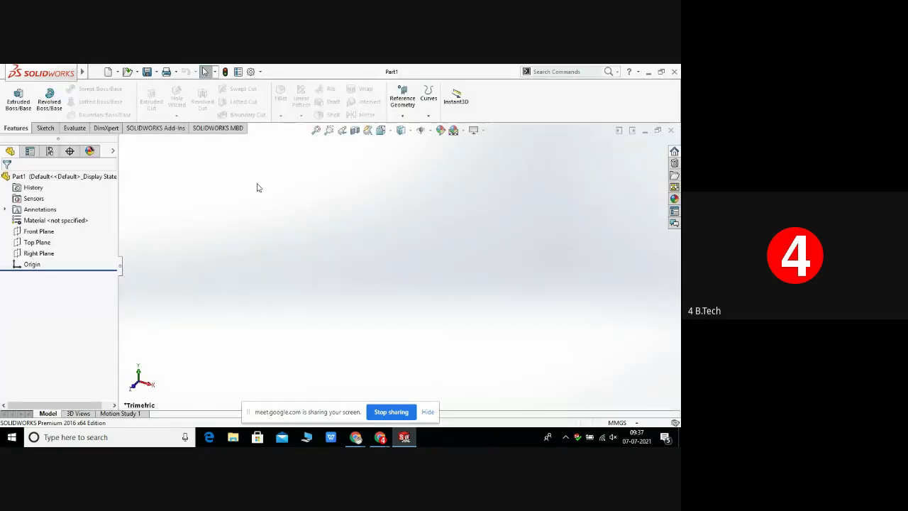
left_click(35, 234)
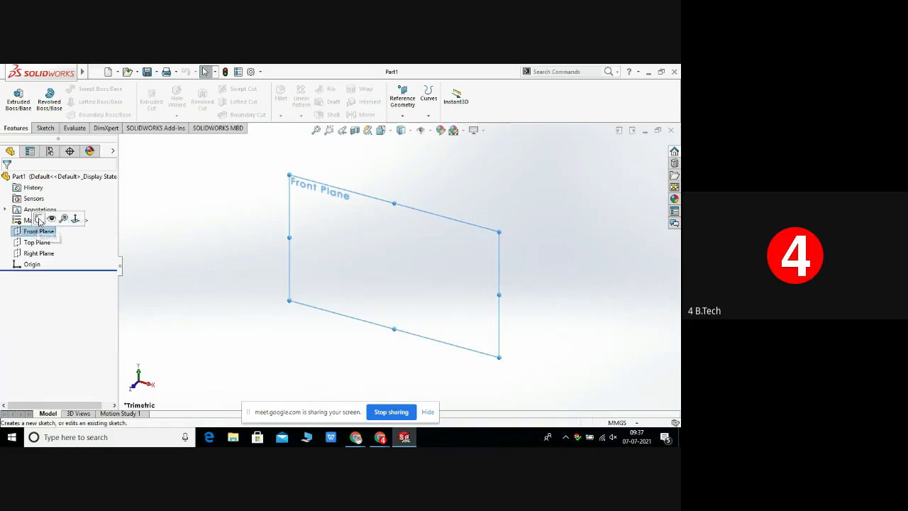
left_click(39, 218)
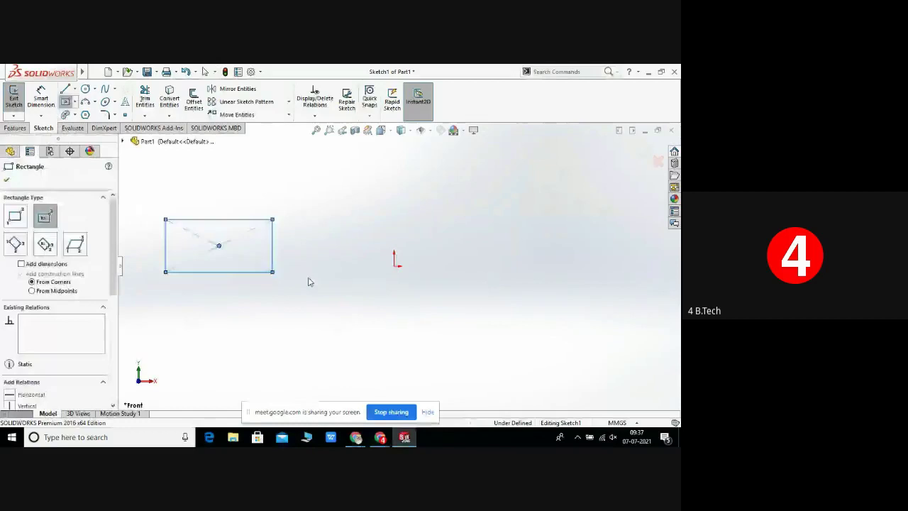
key("Escape")
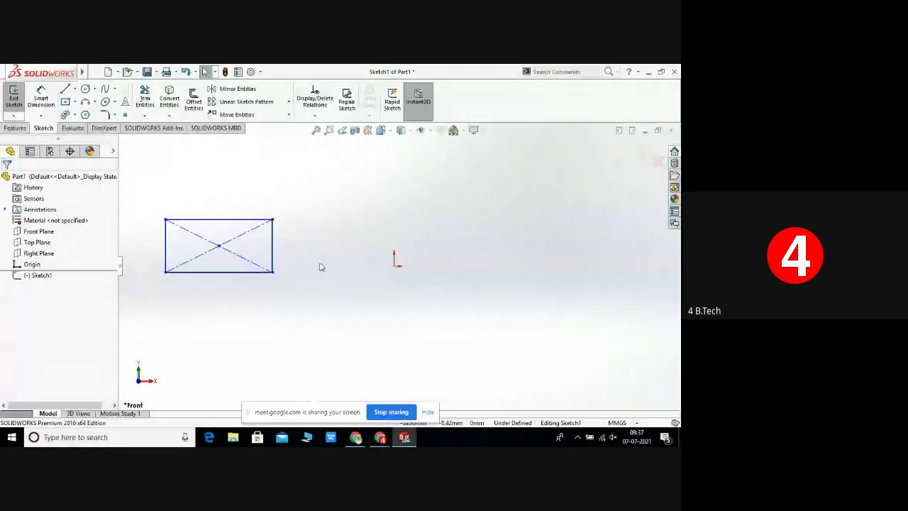
- Move the whole rectangle with Move Entities, using its lower-right corner as start point, to a spot below and right of the origin
left_click(288, 115)
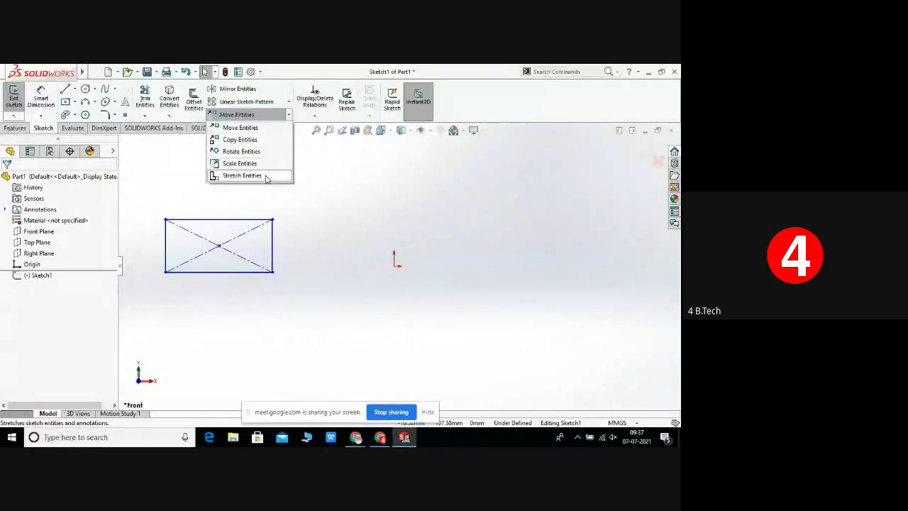
left_click(268, 128)
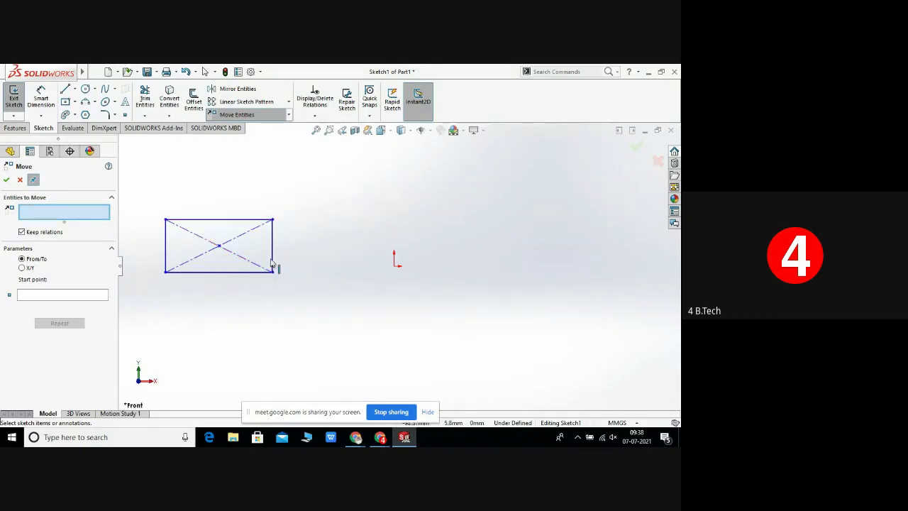
left_click_drag(141, 188, 305, 296)
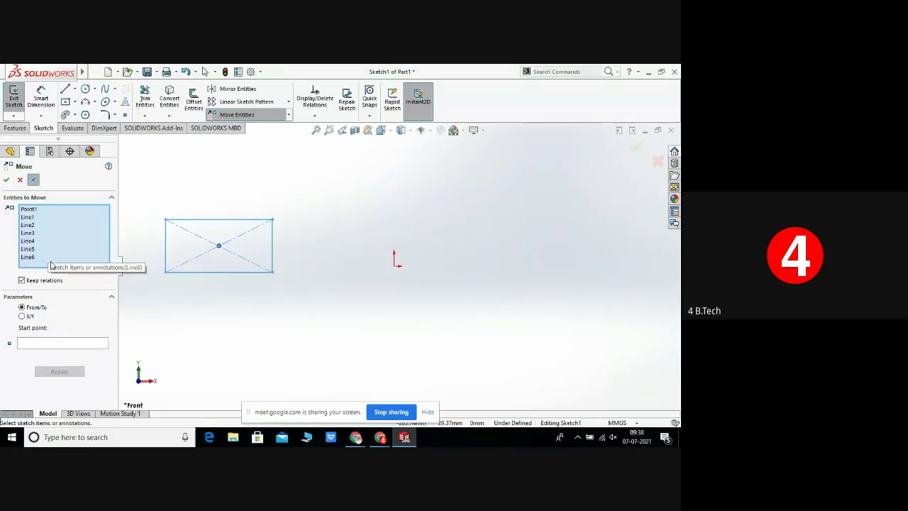
left_click(42, 344)
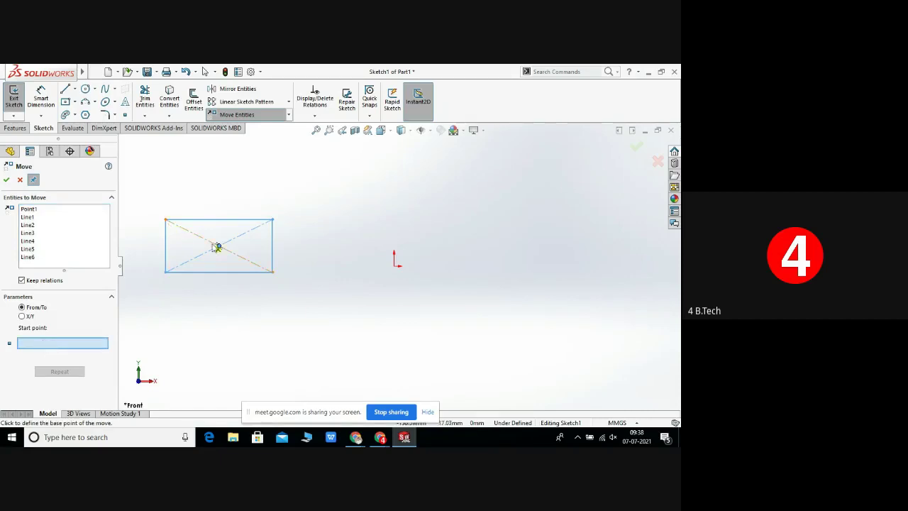
left_click(272, 273)
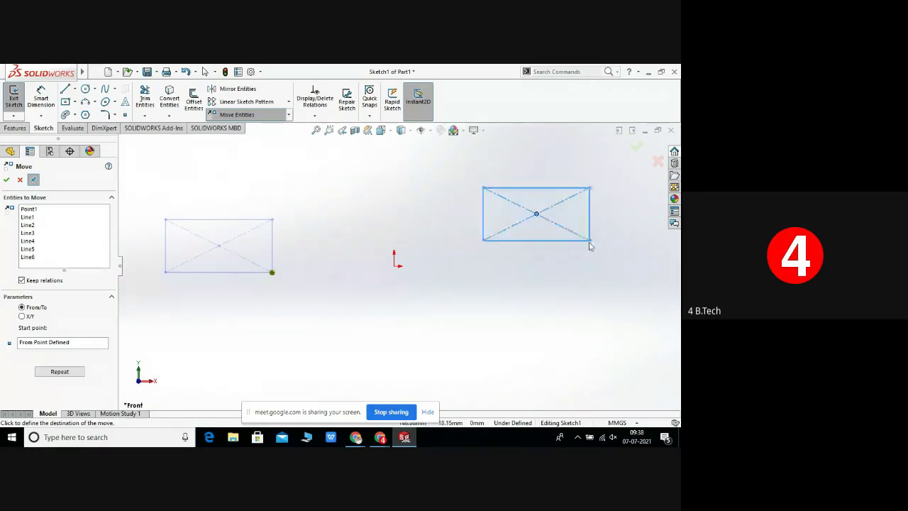
left_click(586, 241)
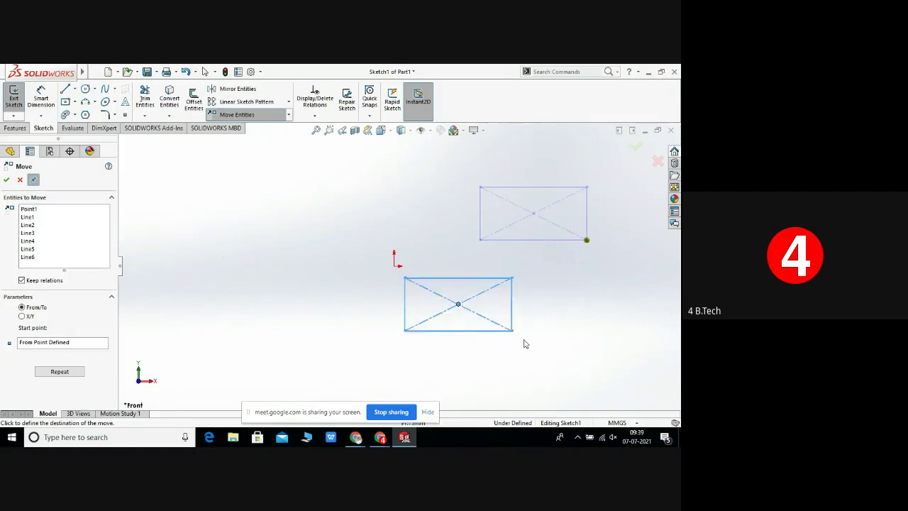
left_click(574, 342)
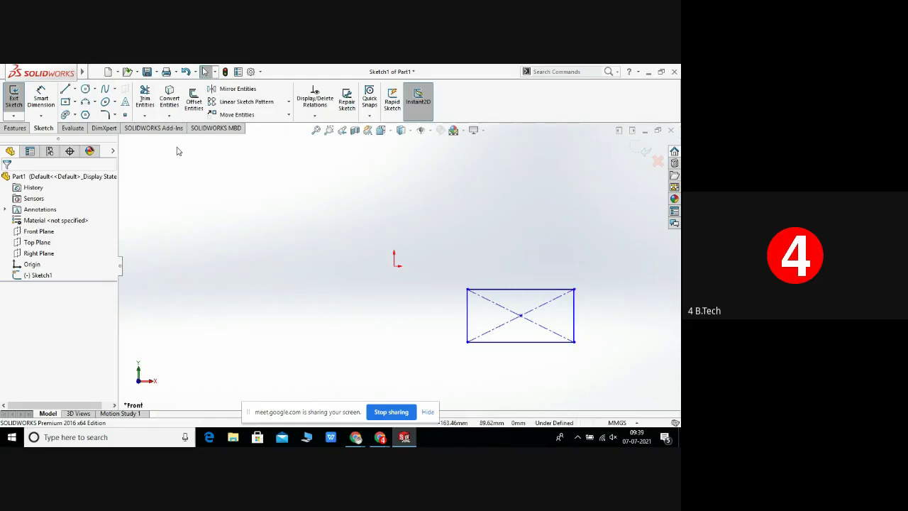
- Choose the rectangle's four sides, both diagonals and center point as the entities for Copy Entities
left_click(289, 115)
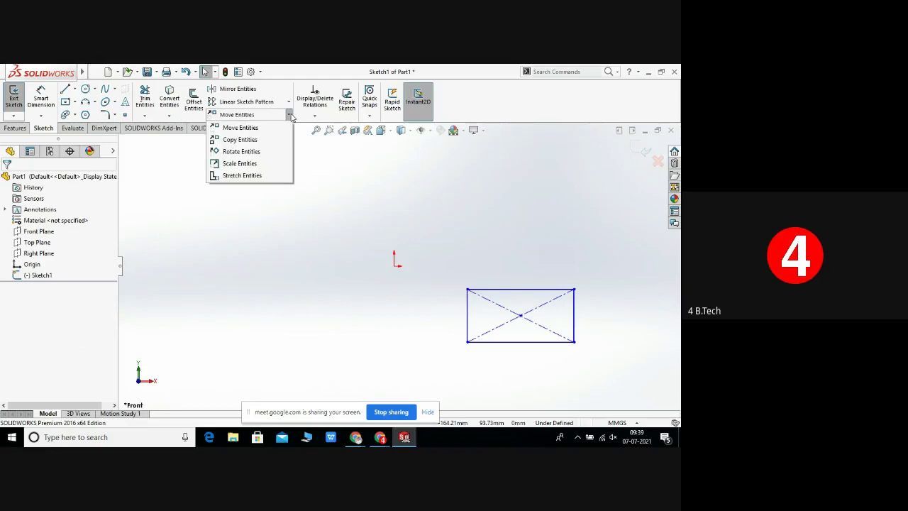
left_click(252, 140)
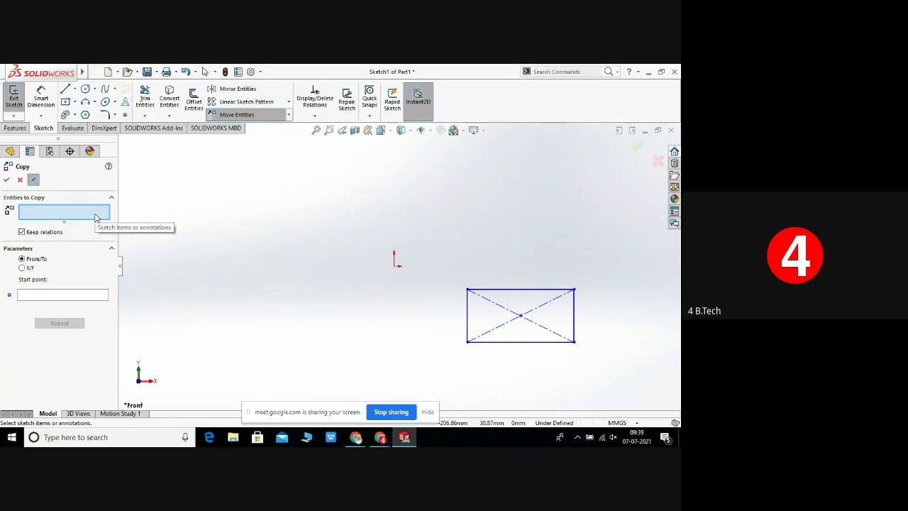
left_click(514, 290)
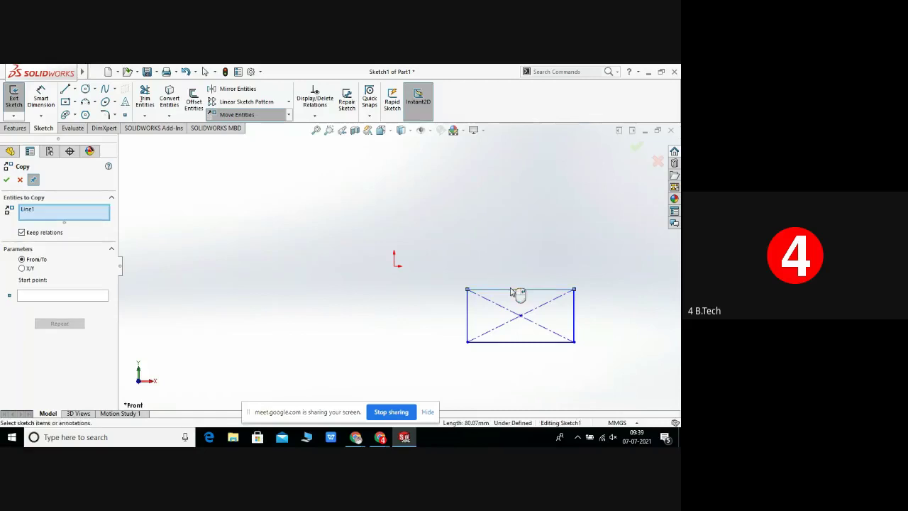
left_click(574, 317)
left_click(537, 342)
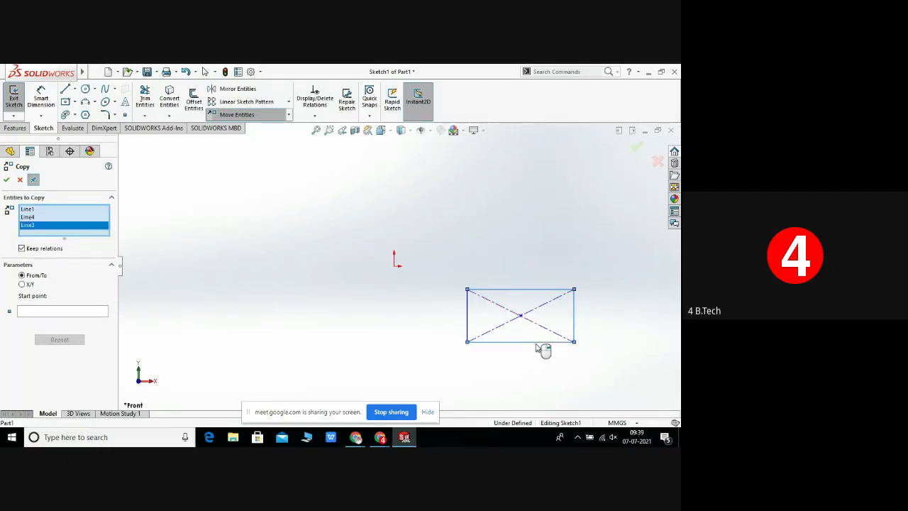
left_click(468, 324)
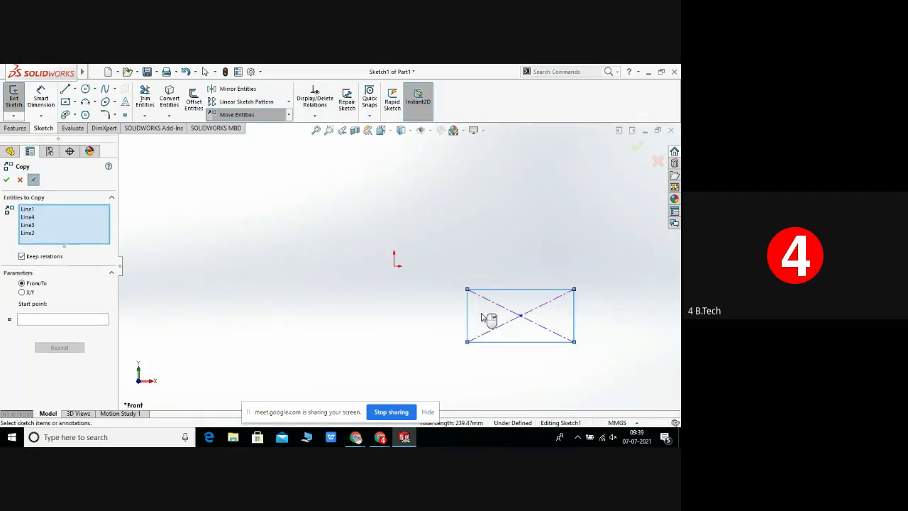
left_click(499, 305)
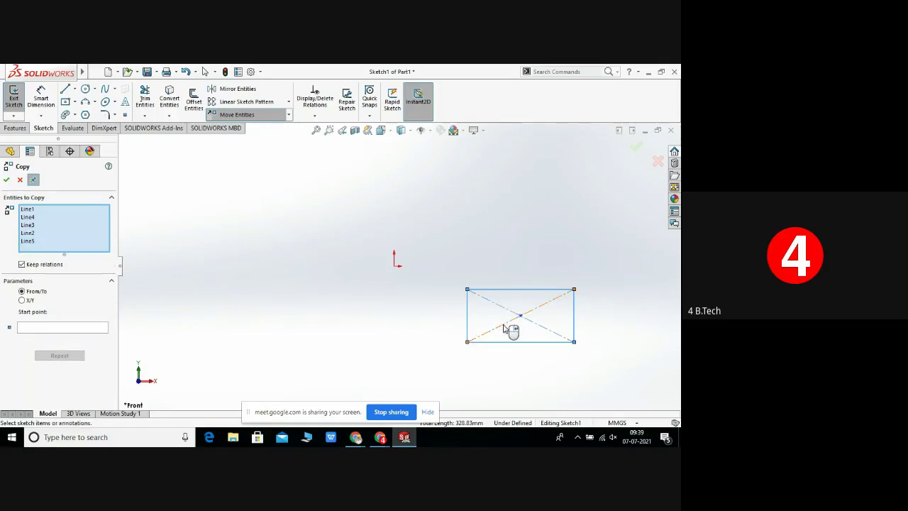
left_click(501, 326)
left_click(520, 317)
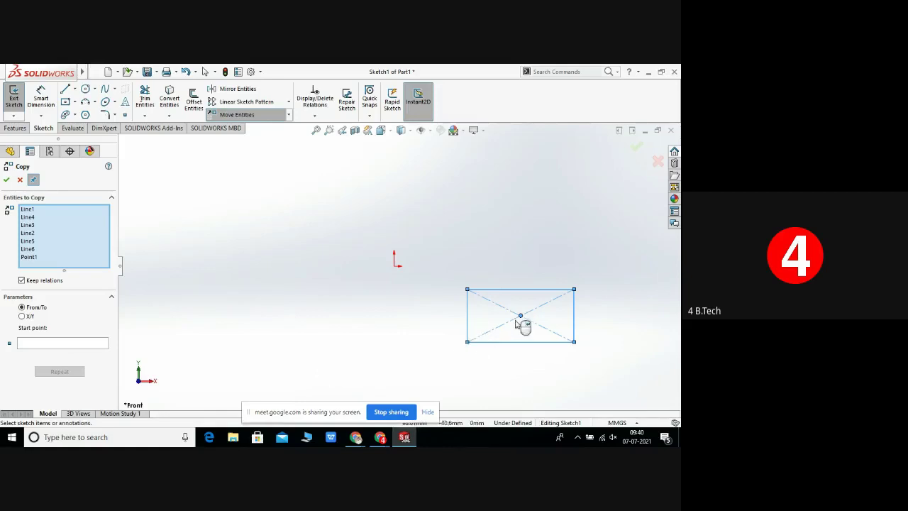
- Place six copies of the rectangle around the origin, using its center point as the start point
left_click(67, 346)
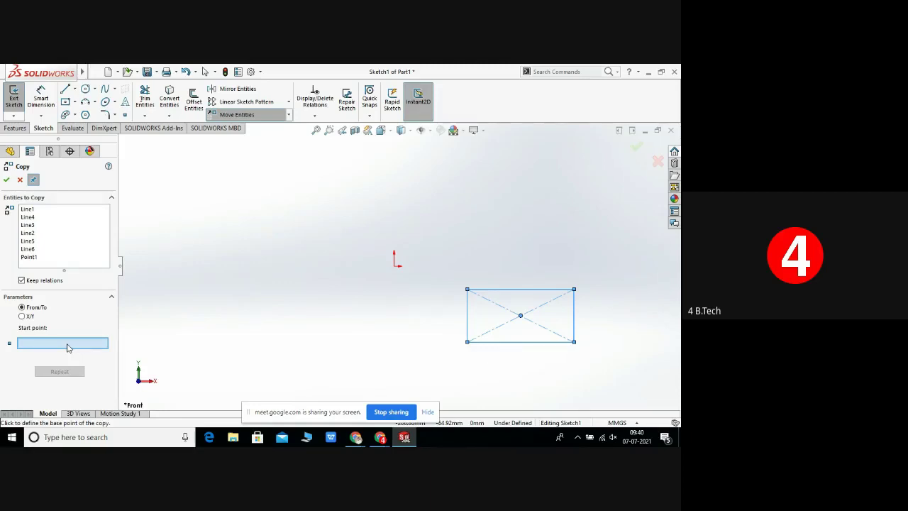
left_click(520, 316)
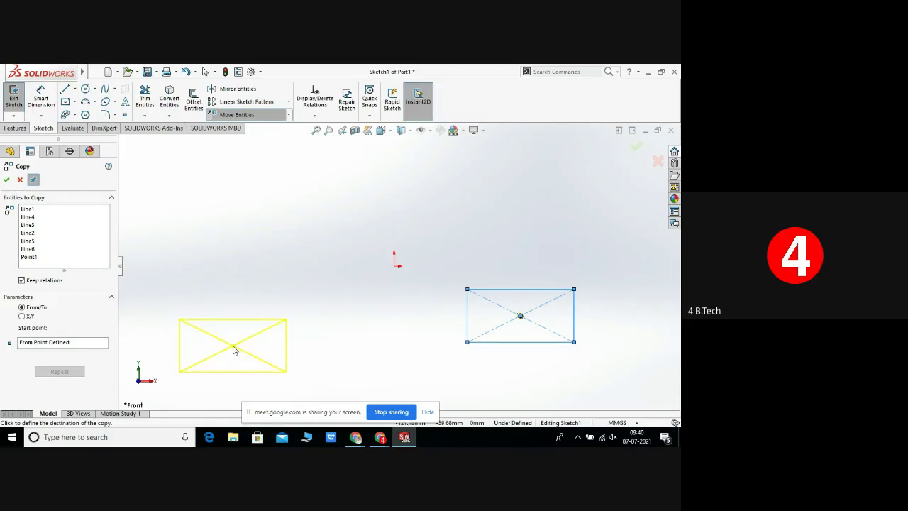
left_click(234, 349)
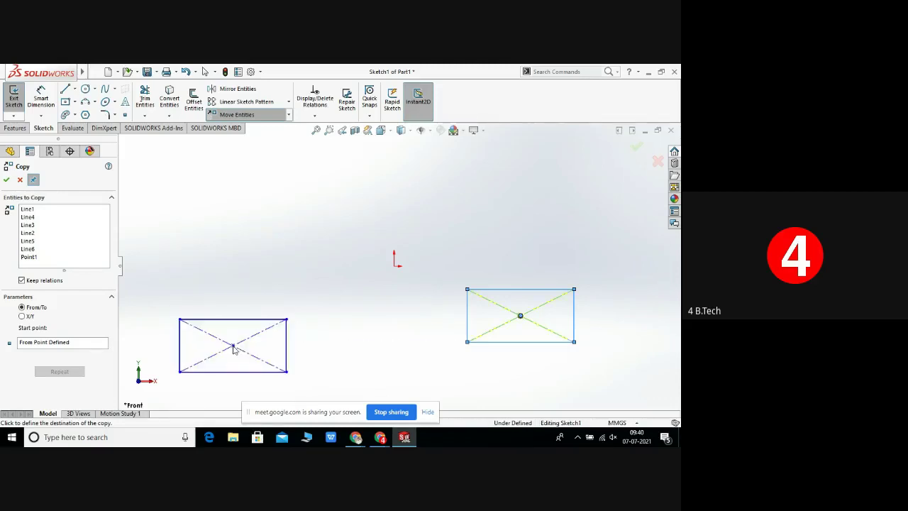
left_click(232, 268)
left_click(278, 187)
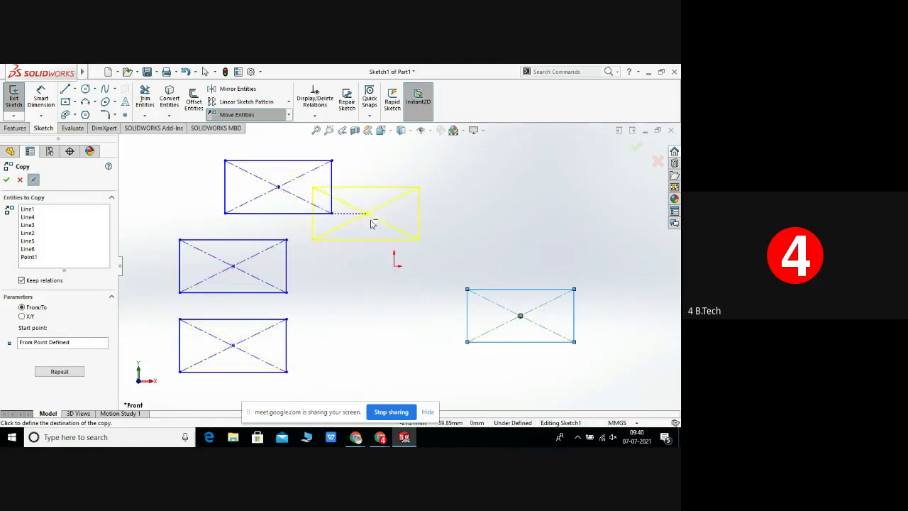
left_click(443, 204)
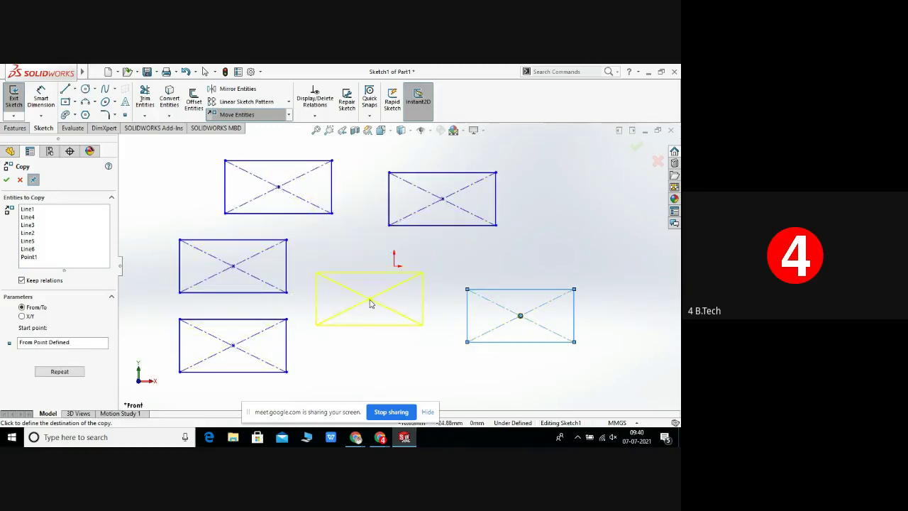
left_click(370, 304)
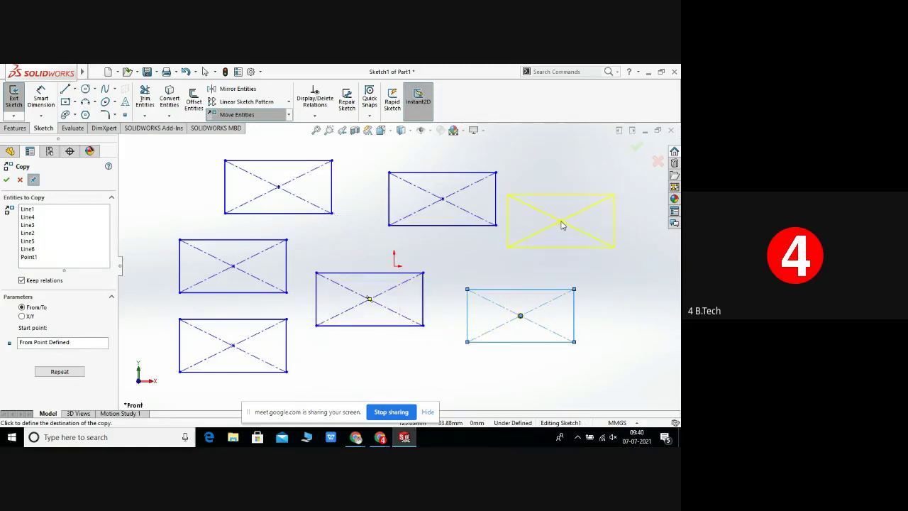
left_click(561, 224)
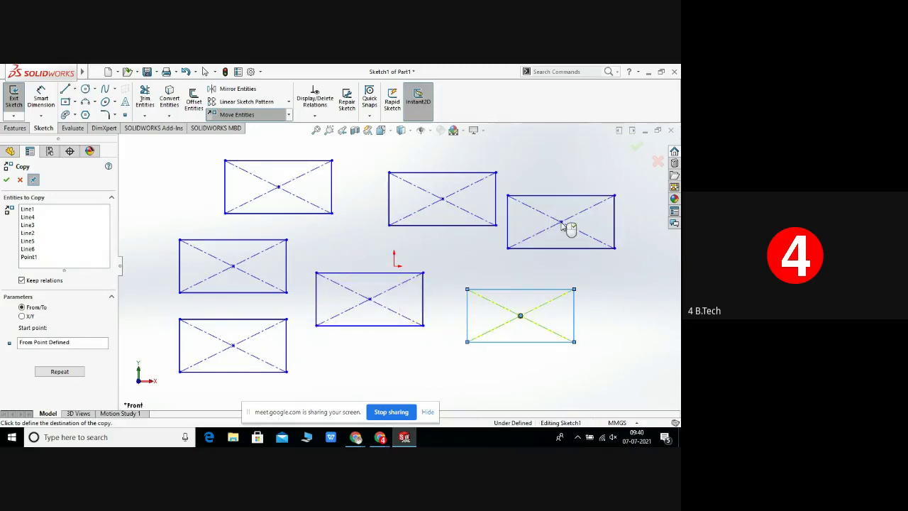
key("Escape")
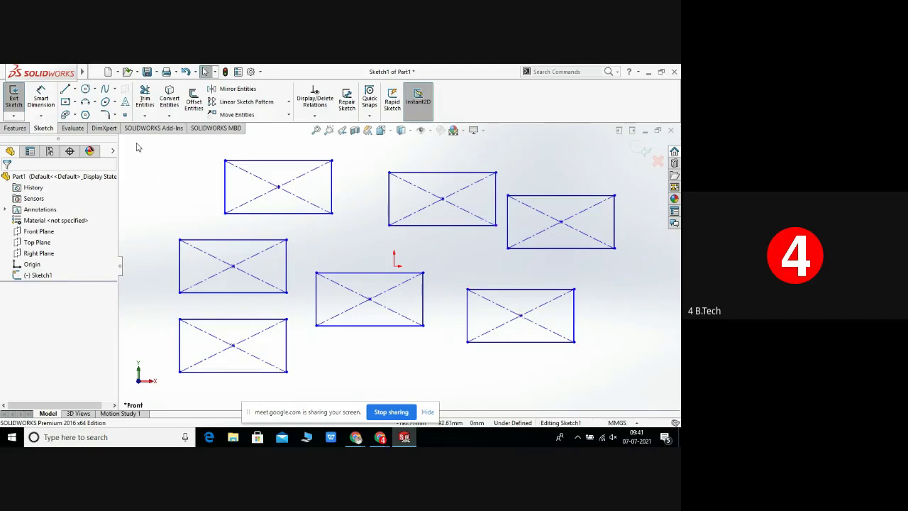
- Delete all the rectangles from the sketch
mouse_move(137, 143)
left_mouse_down()
mouse_move(287, 307)
mouse_move(328, 336)
mouse_move(430, 383)
mouse_move(535, 389)
mouse_move(635, 374)
left_mouse_up()
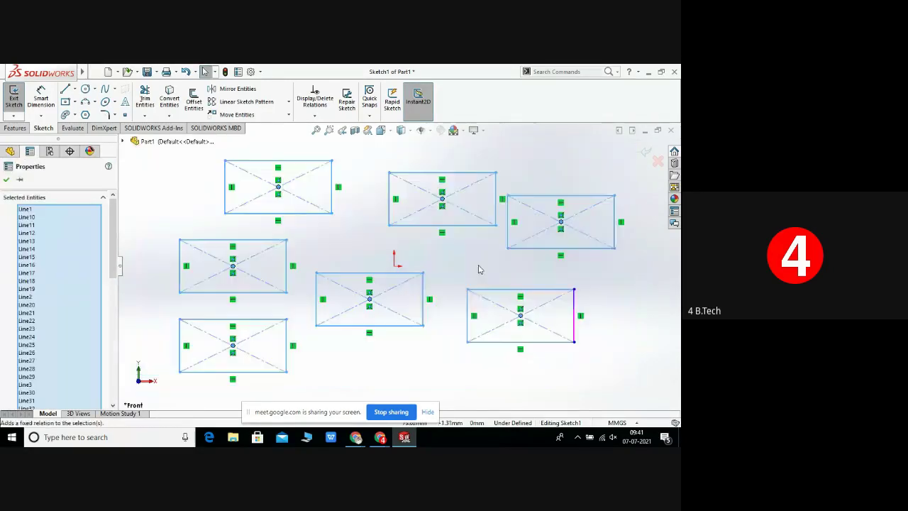
right_click(479, 270)
left_click(498, 368)
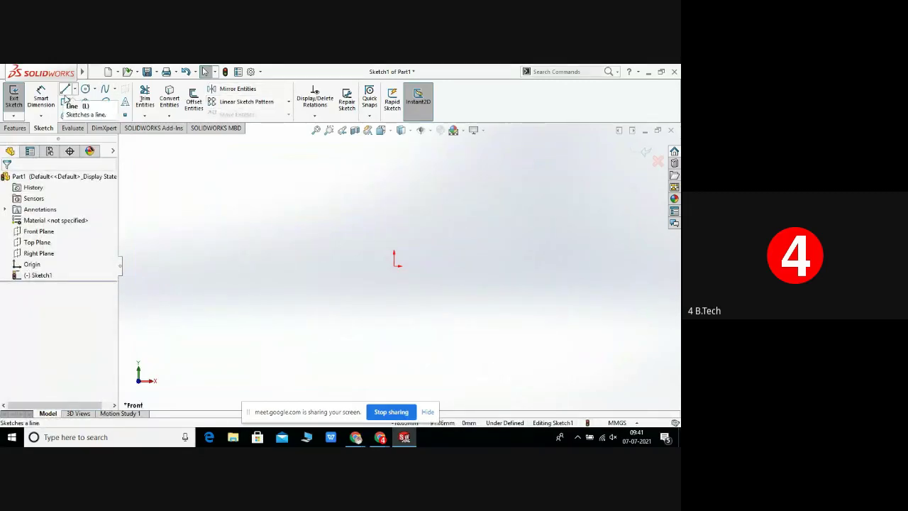
- Sketch a new, smaller center rectangle to the left of the origin
left_click(65, 101)
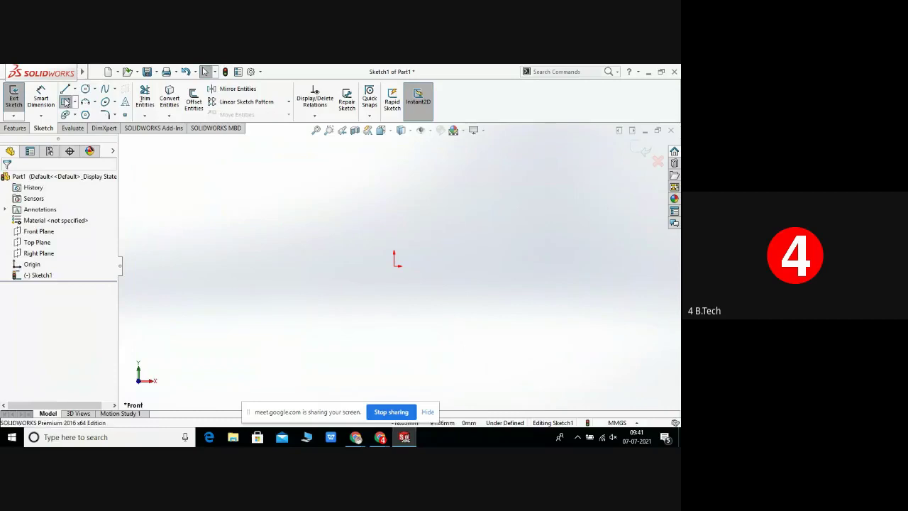
left_click(240, 249)
left_click(281, 276)
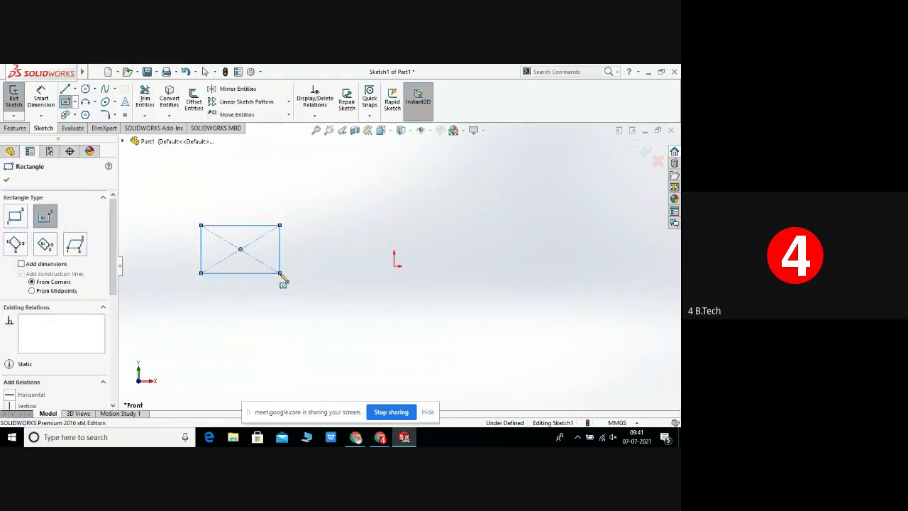
right_click(281, 277)
left_click(292, 277)
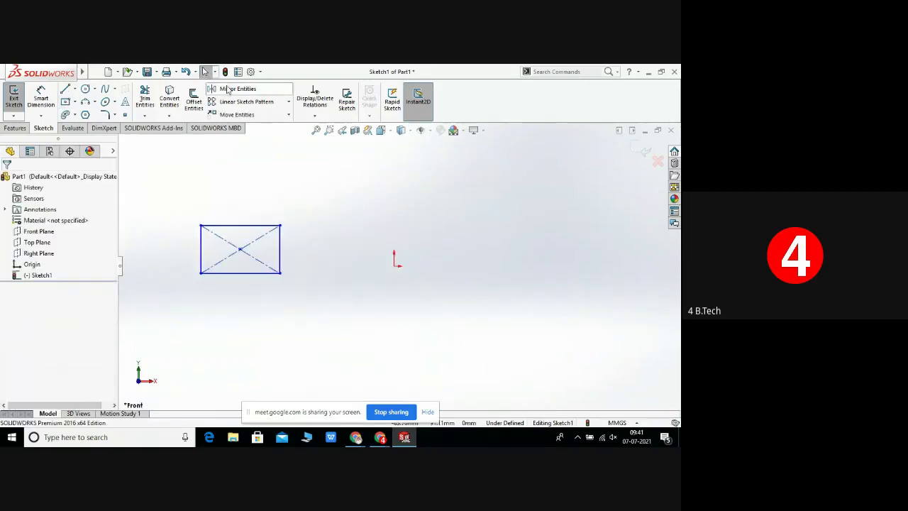
- Start Rotate Entities on the whole rectangle, with its lower-right corner as the center of rotation
left_click(288, 115)
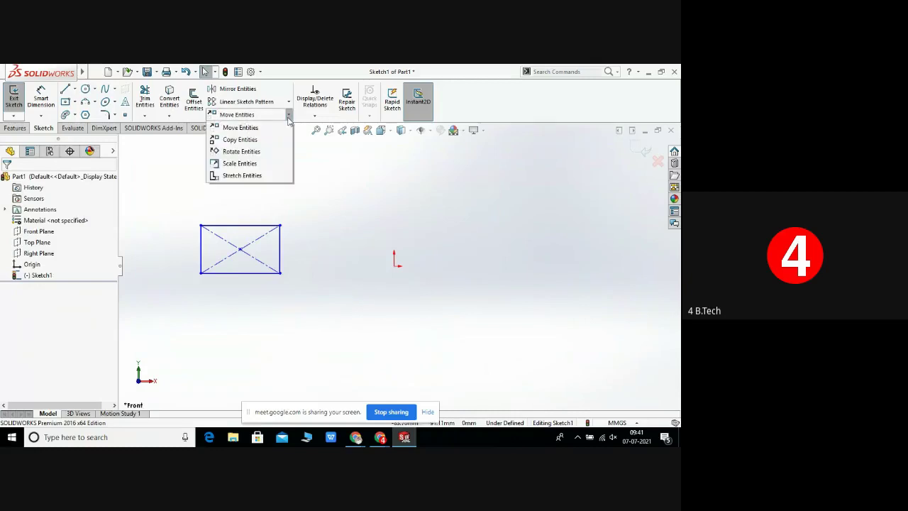
left_click(278, 154)
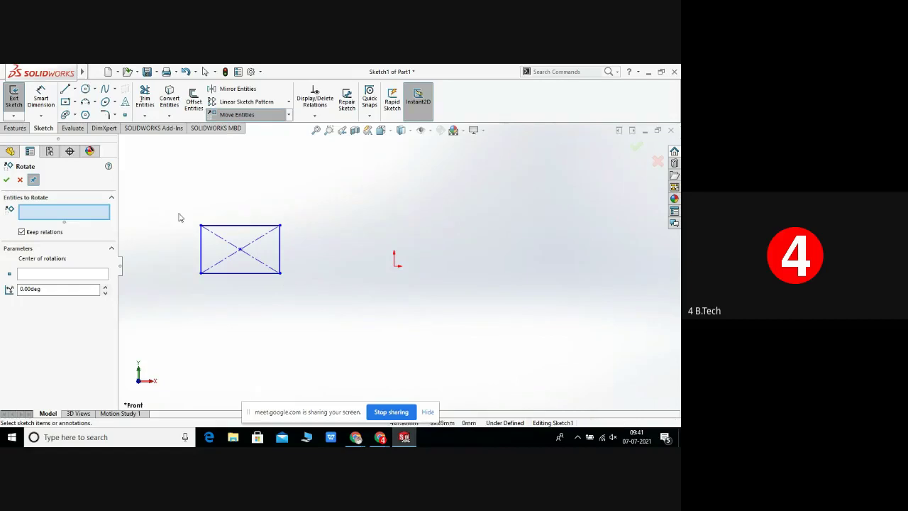
left_click_drag(171, 197, 326, 307)
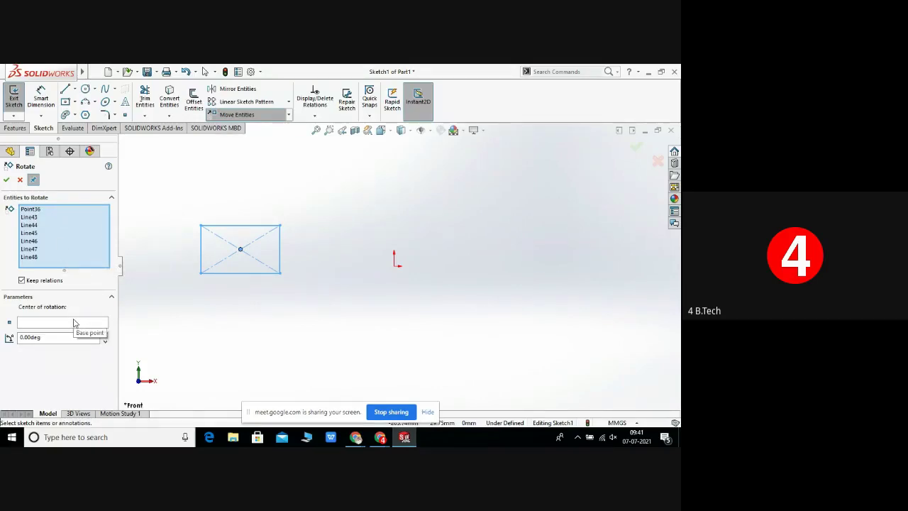
left_click(33, 323)
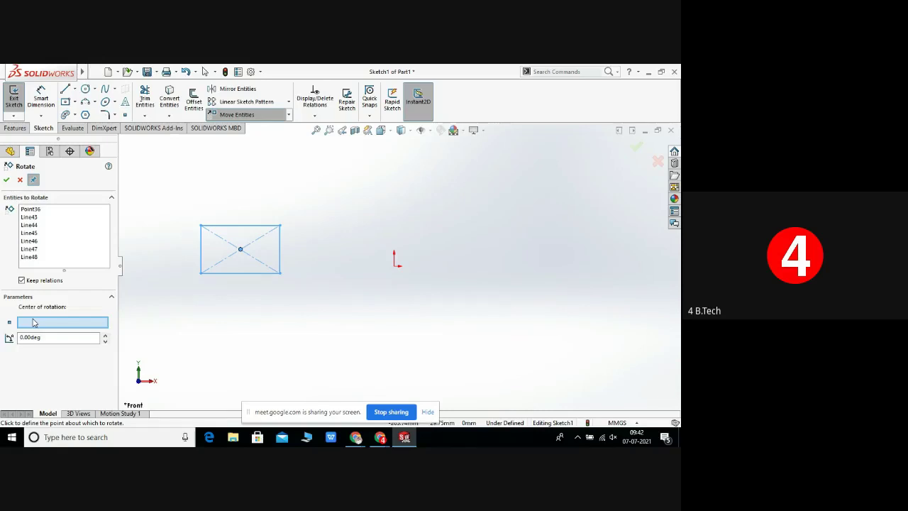
left_click(280, 274)
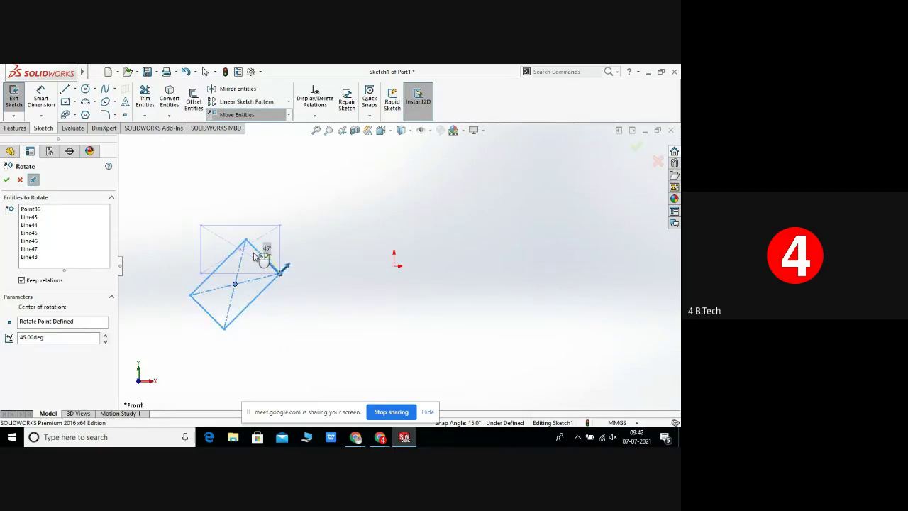
- Set the rotation angle to 90 degrees, apply it to the rectangle and close the Rotate command
left_click(58, 337)
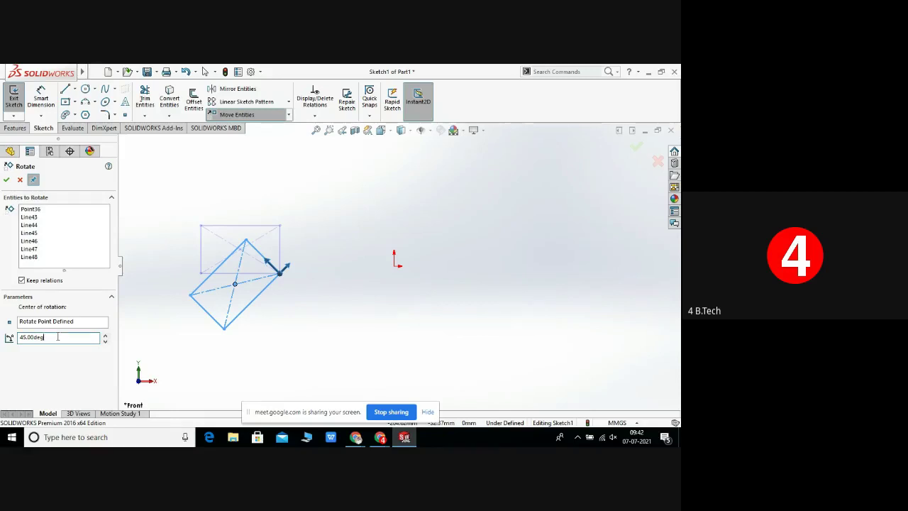
key("BackSpace")
key("BackSpace")
key("BackSpace")
key("BackSpace")
key("BackSpace")
key("BackSpace")
key("BackSpace")
key("BackSpace")
type("9")
key("Return")
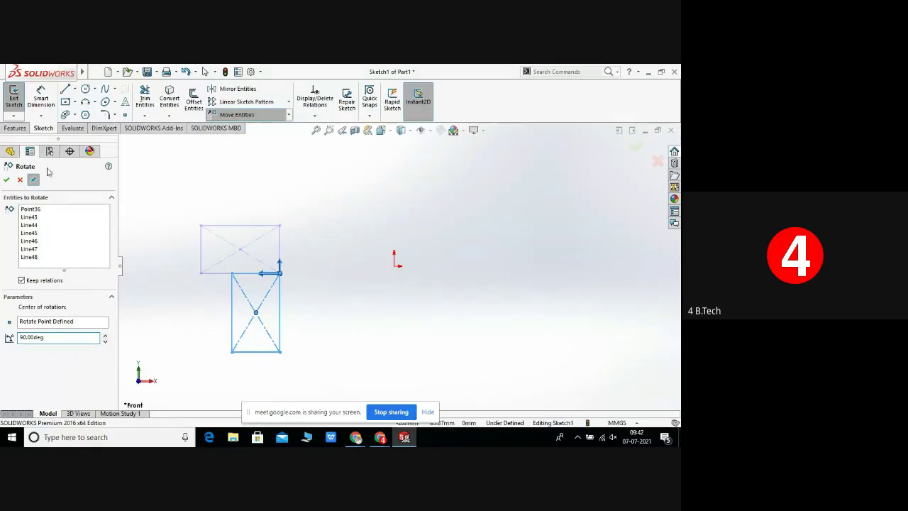
left_click(6, 180)
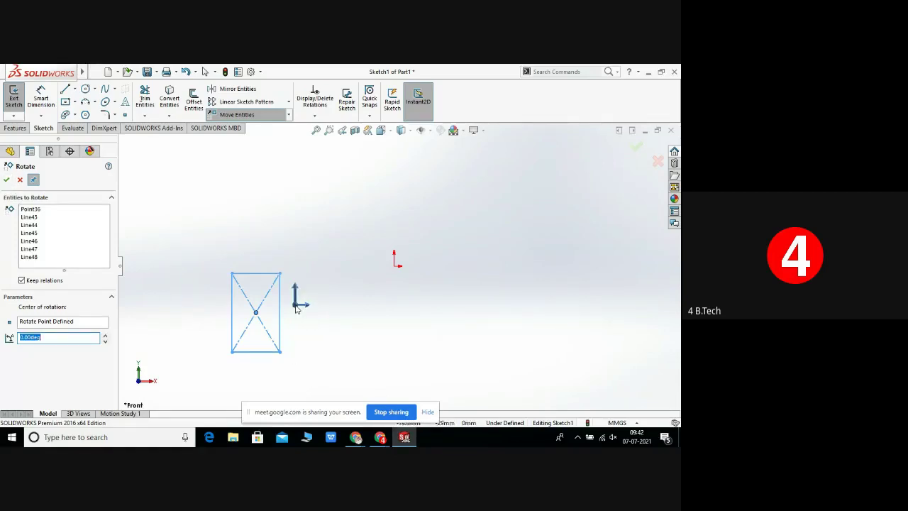
right_click(296, 306)
left_click(307, 262)
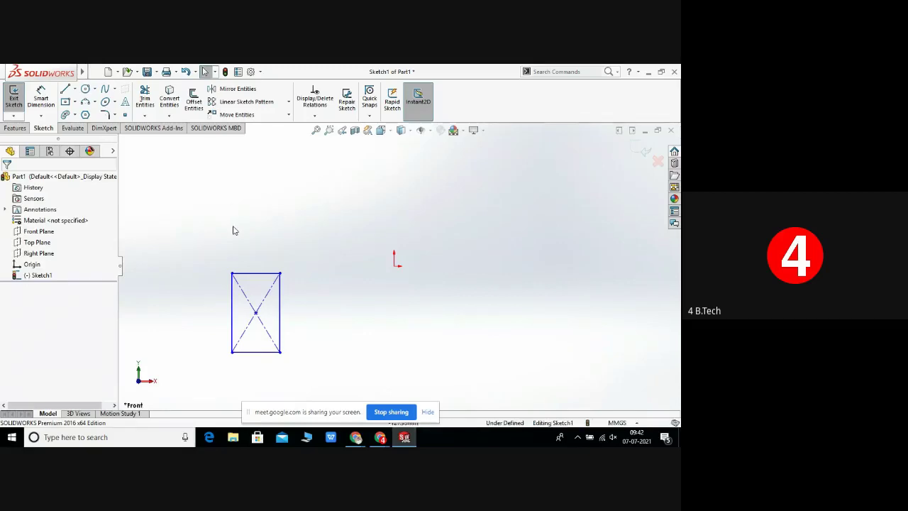
- Start Scale Entities on the whole rectangle, with its center point as the point to scale about
left_click(289, 115)
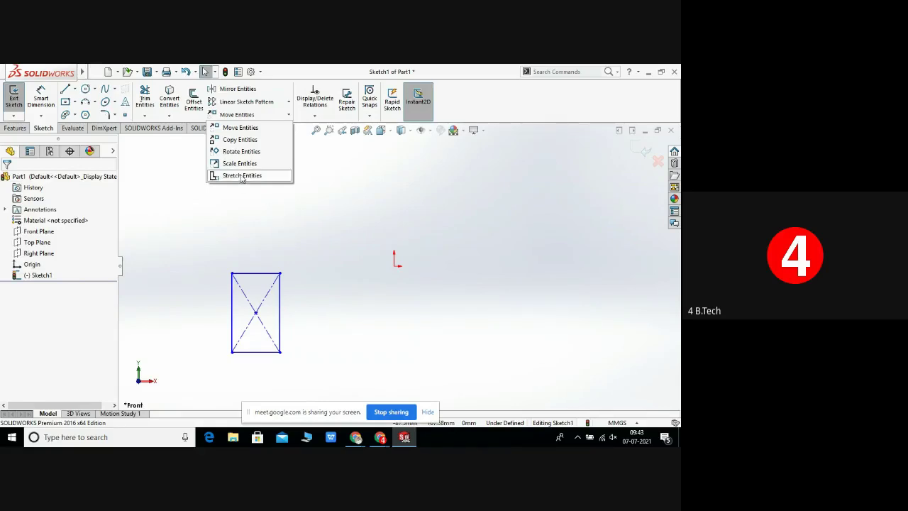
left_click(257, 164)
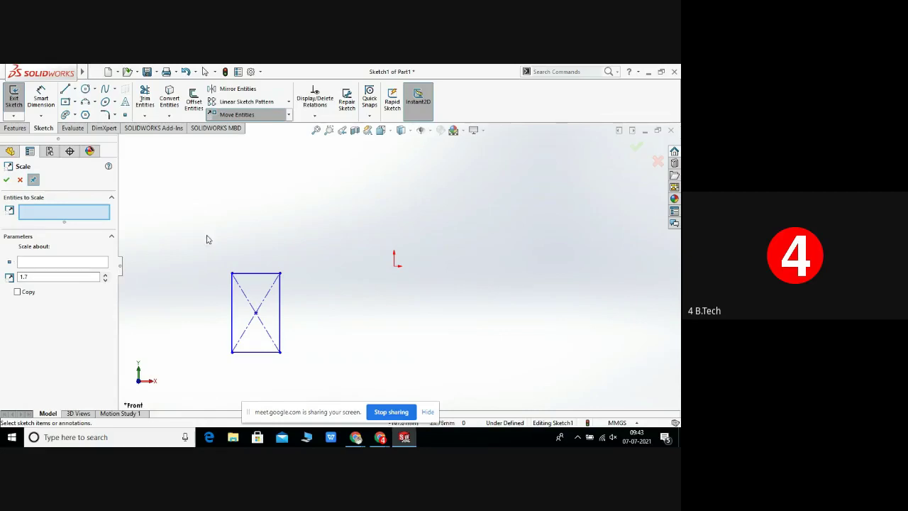
mouse_move(209, 253)
left_mouse_down()
mouse_move(277, 361)
mouse_move(315, 367)
left_mouse_up()
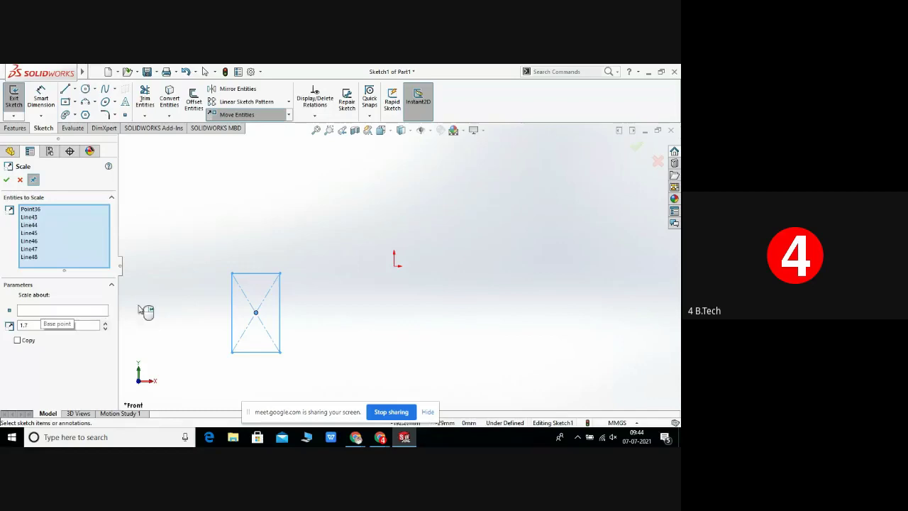
left_click(33, 312)
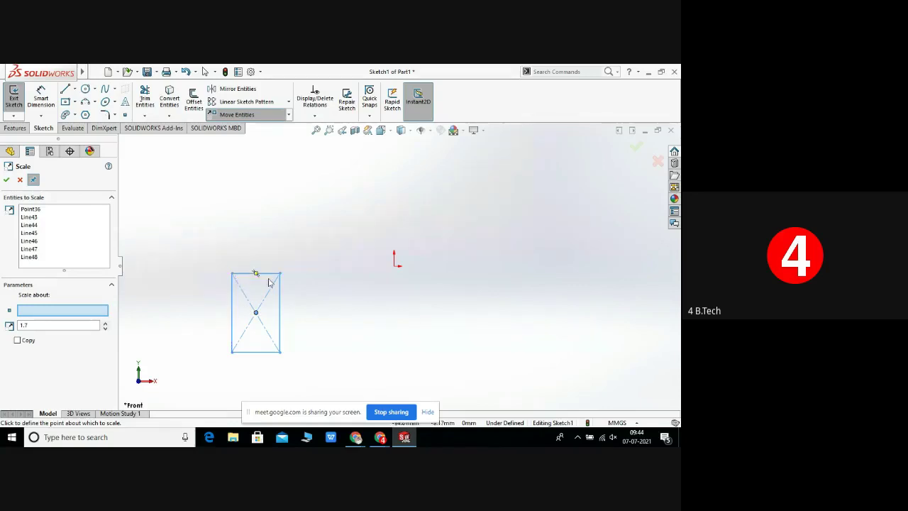
left_click(256, 313)
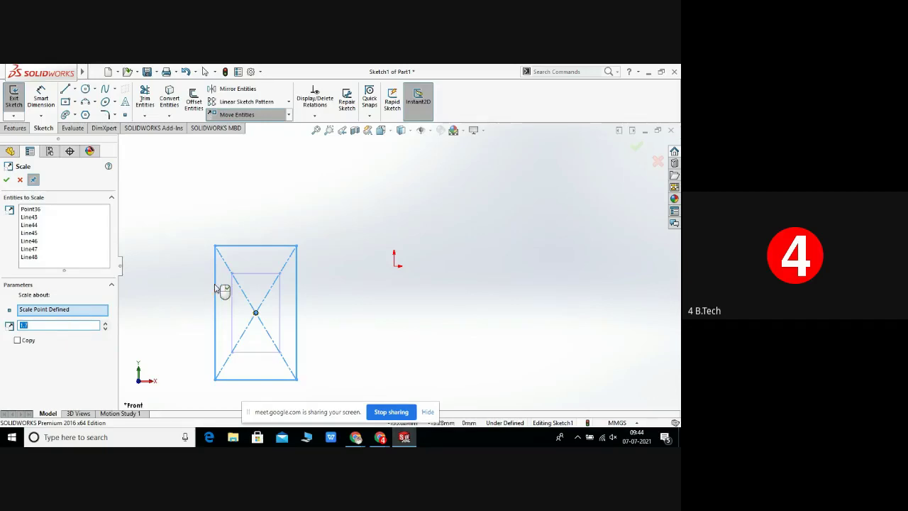
- Increase the rectangle's scale factor in small increments to 2.9
left_click(106, 324)
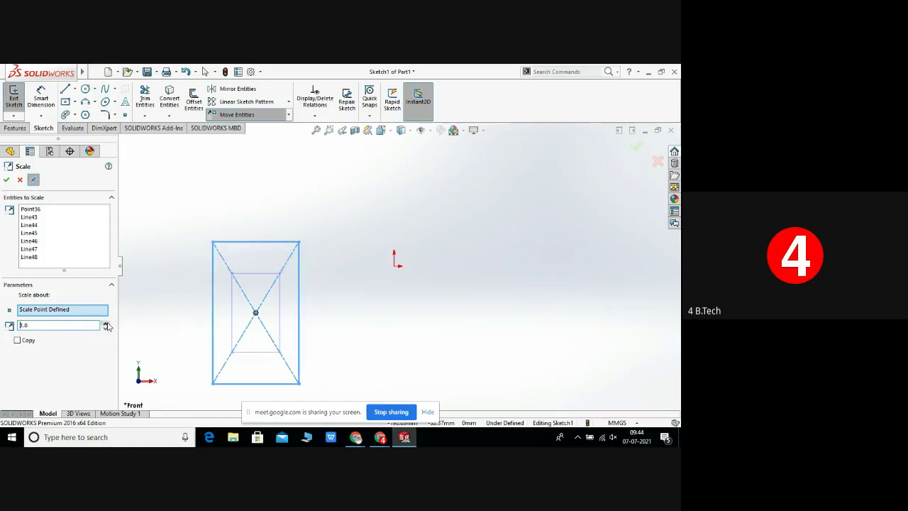
left_click(106, 323)
left_click(106, 323)
left_click(106, 324)
left_click(107, 323)
left_click(106, 324)
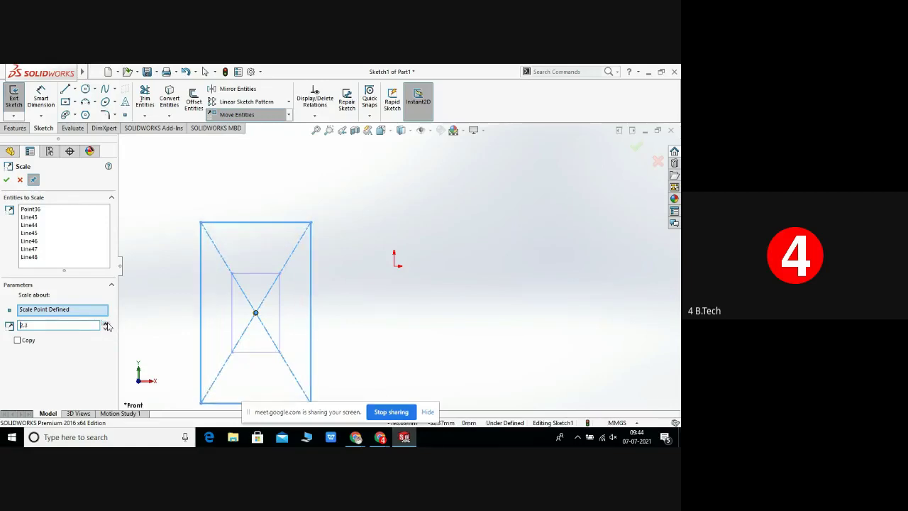
left_click(106, 324)
left_click(107, 324)
left_click(107, 323)
left_click(106, 323)
left_click(106, 323)
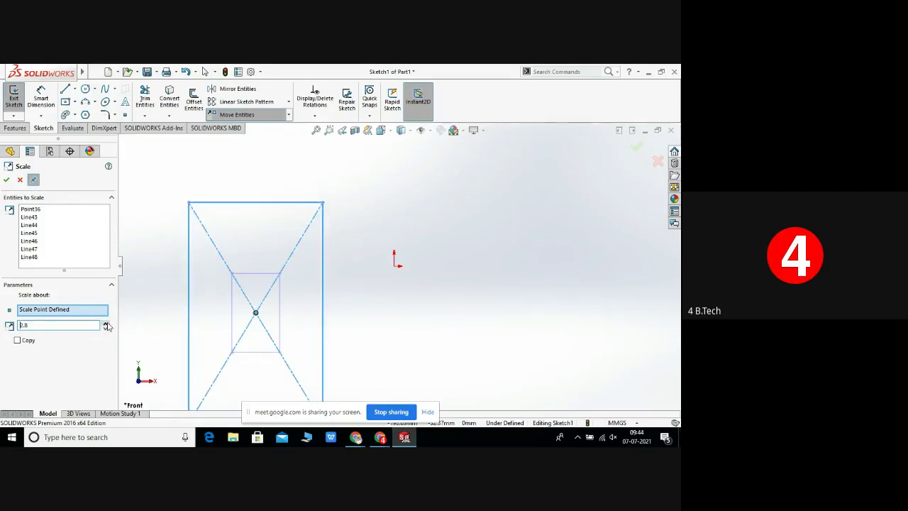
left_click(106, 324)
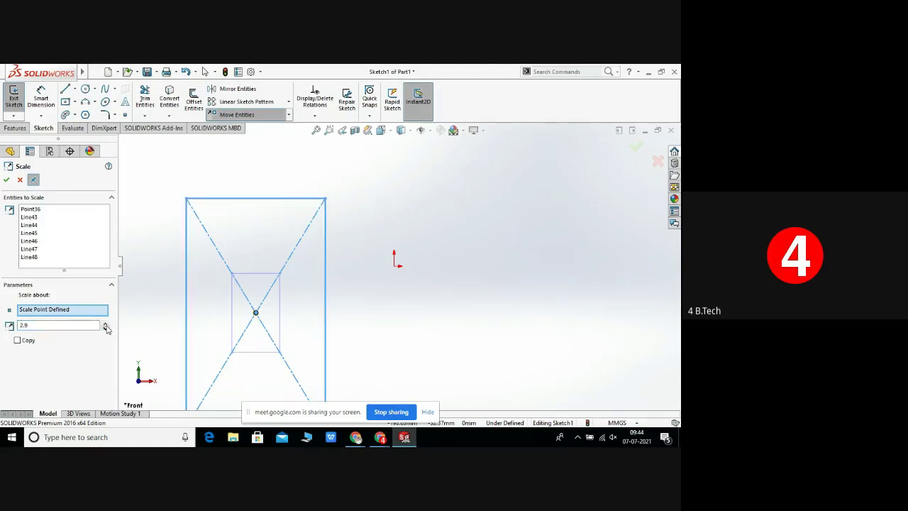
- Reduce the rectangle's scale factor to 1.2
left_click_drag(106, 328, 106, 331)
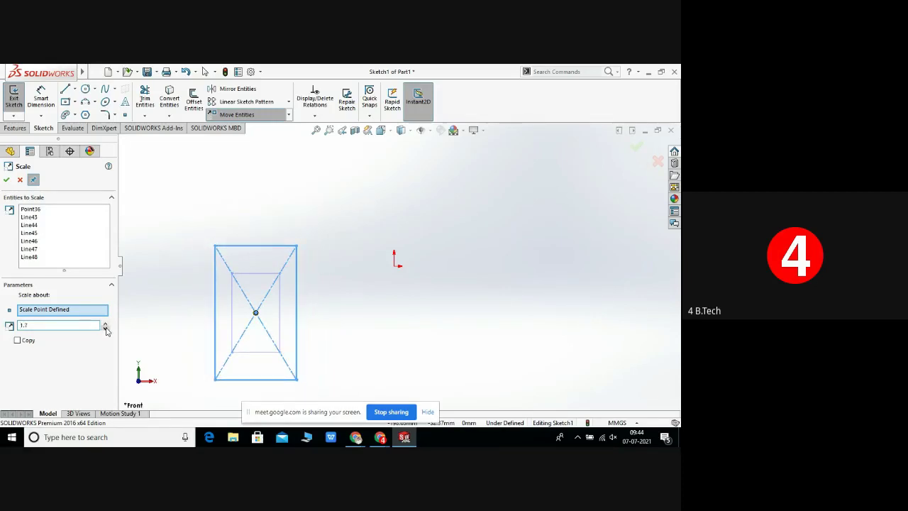
left_click(106, 331)
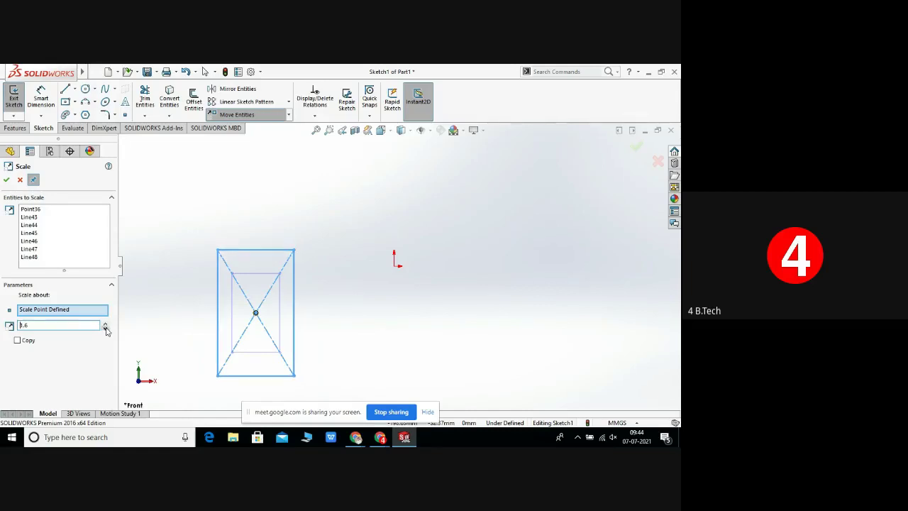
left_click(106, 331)
left_click(107, 330)
left_click(106, 331)
left_click(107, 331)
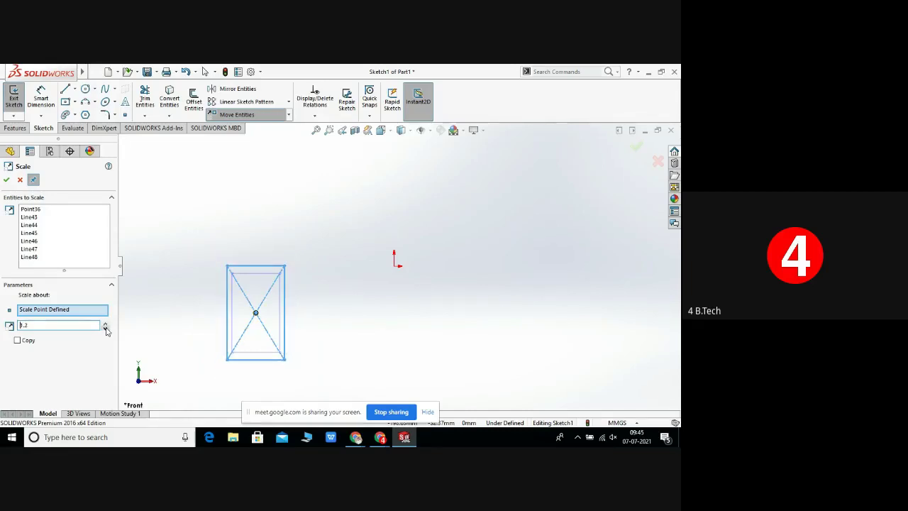
- Raise the rectangle's scale factor to 1.9
left_click(105, 323)
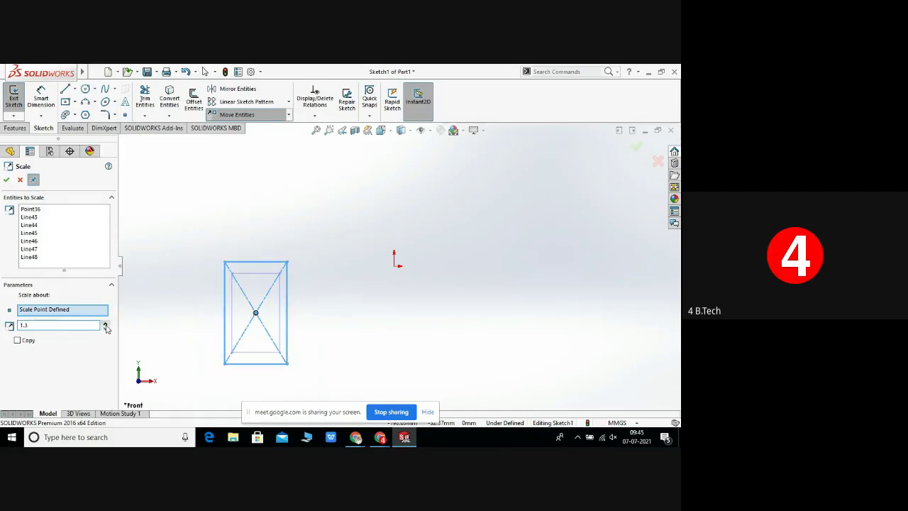
left_click(105, 323)
left_click(105, 323)
left_click(105, 323)
left_click(105, 323)
left_click(105, 324)
left_click(105, 323)
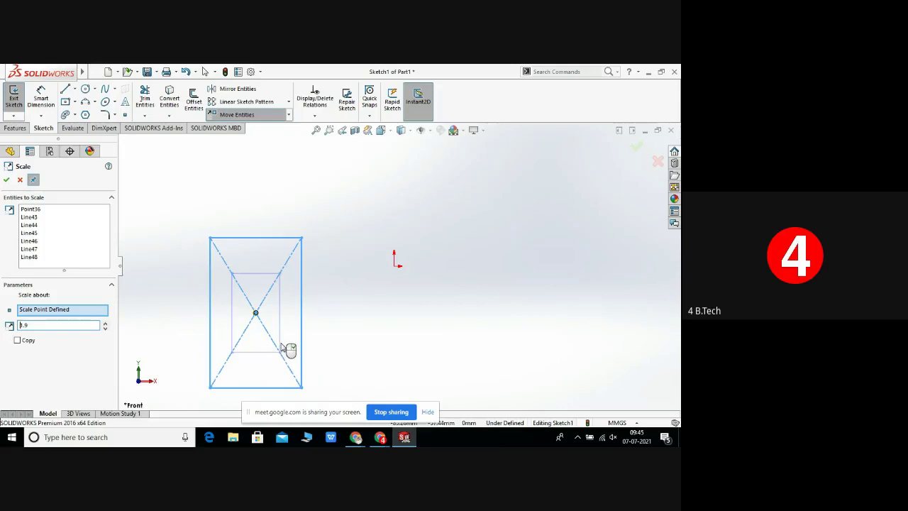
- Try the Scale command's Copy option with 6 copies of the rectangle, and turn the option off again
left_click(17, 340)
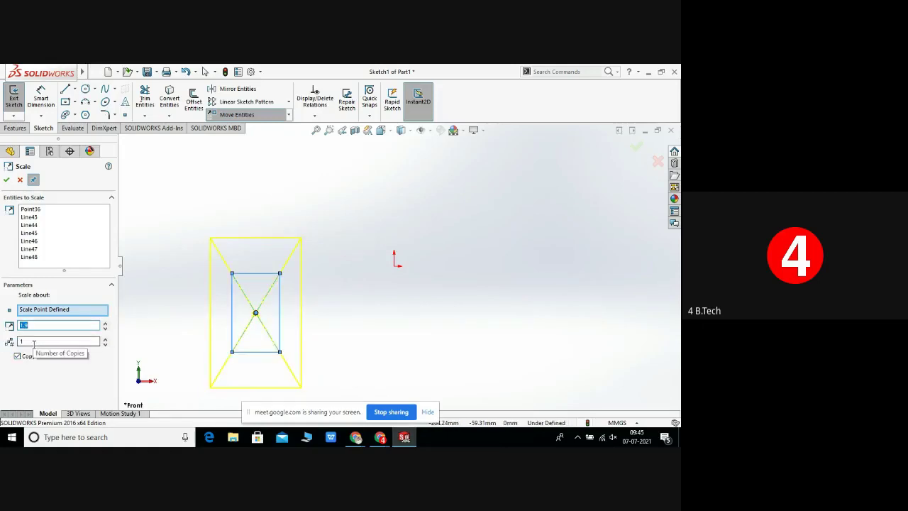
left_click(106, 341)
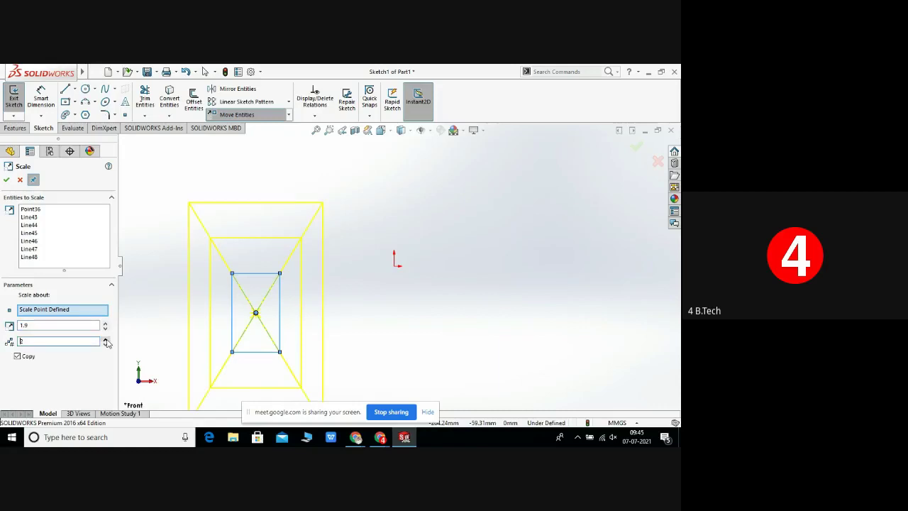
left_click(106, 341)
left_click(106, 341)
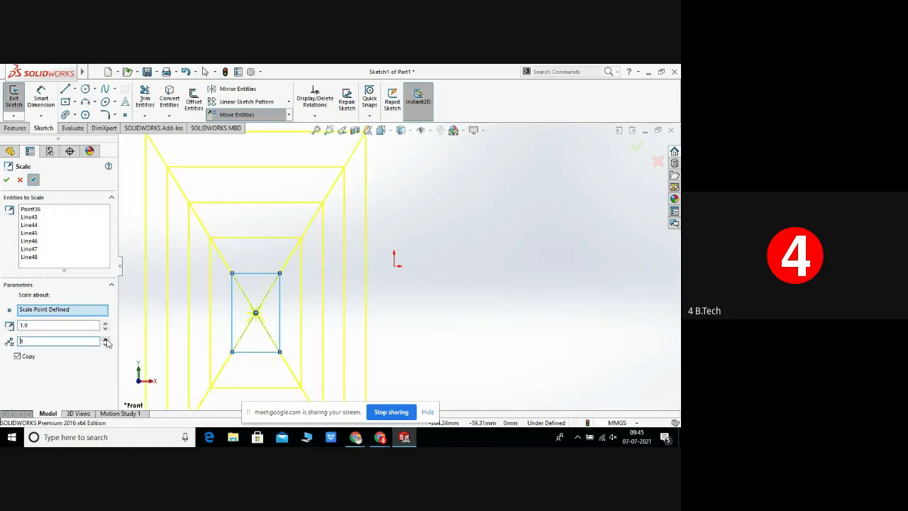
left_click(107, 341)
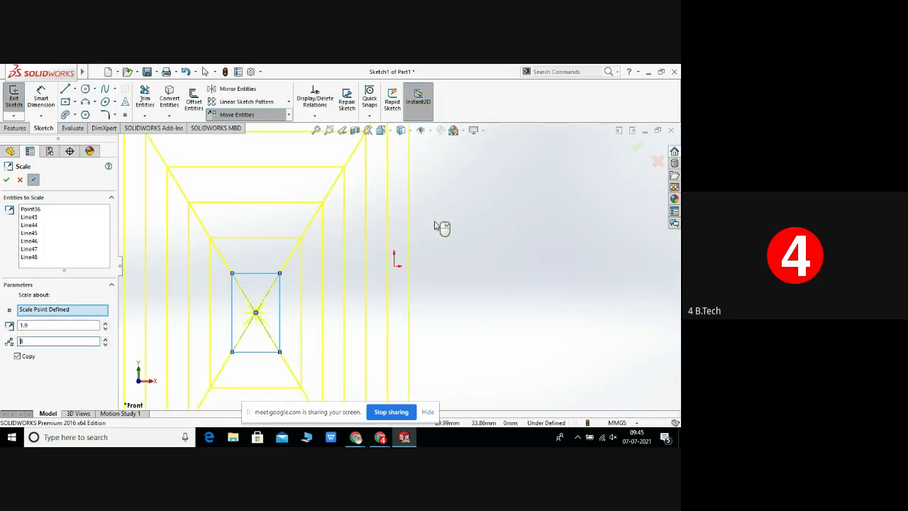
scroll(442, 227, "up", 2)
scroll(441, 227, "up", 2)
scroll(392, 223, "up", 2)
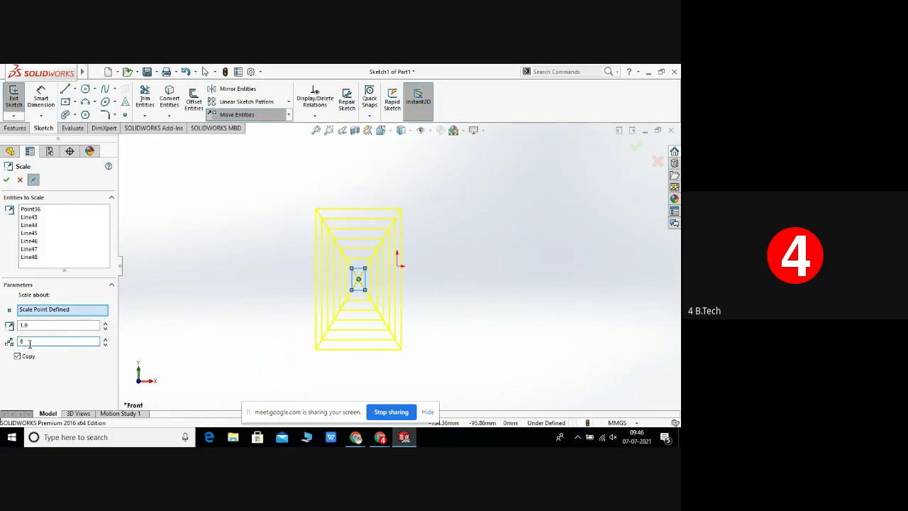
type("8")
left_click(18, 356)
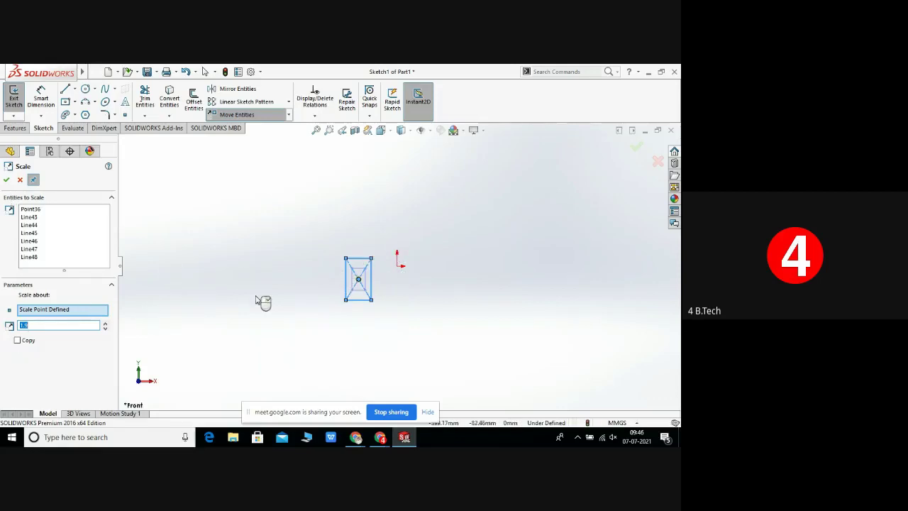
- Apply the 1.9 scaling to the rectangle without copies and close the Scale command
scroll(272, 285, "up", 4)
scroll(278, 286, "down", 5)
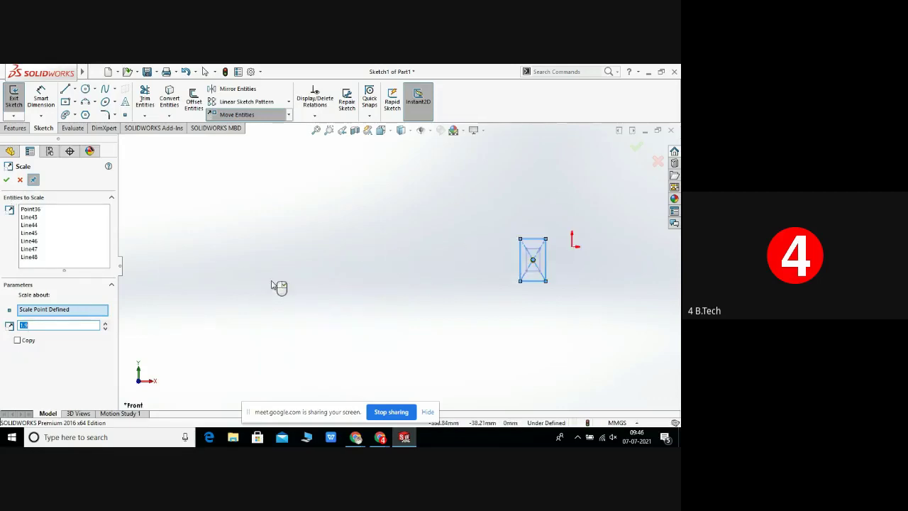
left_click(316, 130)
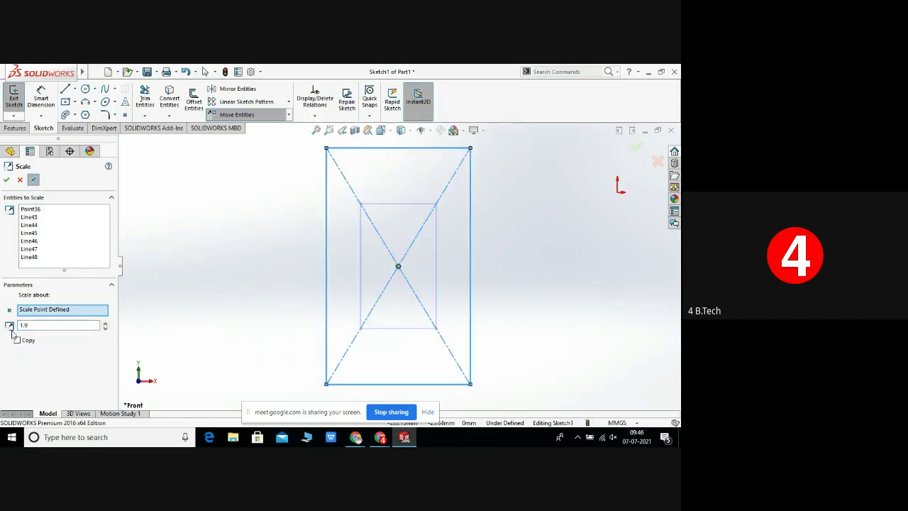
left_click(7, 181)
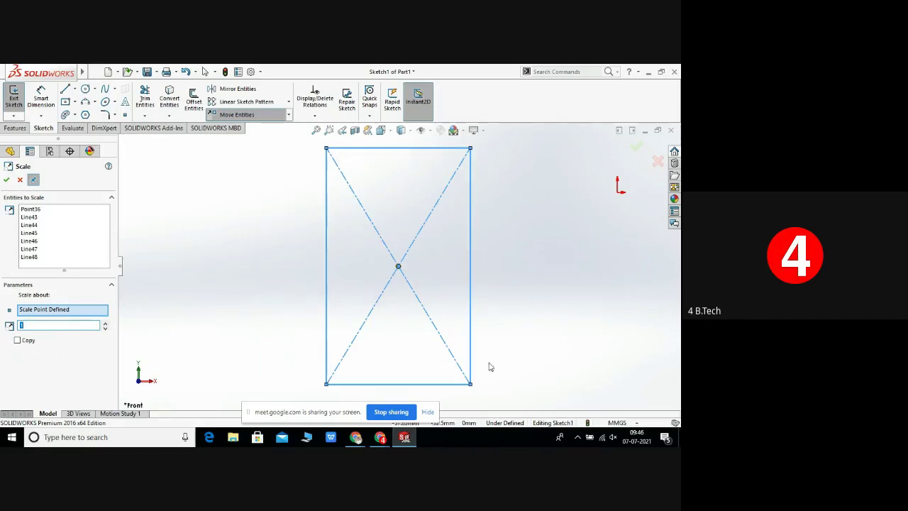
mouse_move(380, 436)
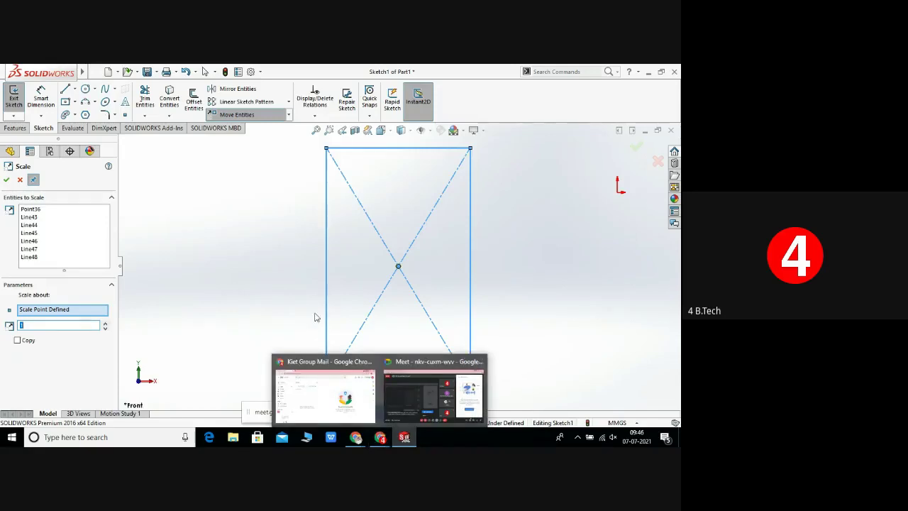
key("Escape")
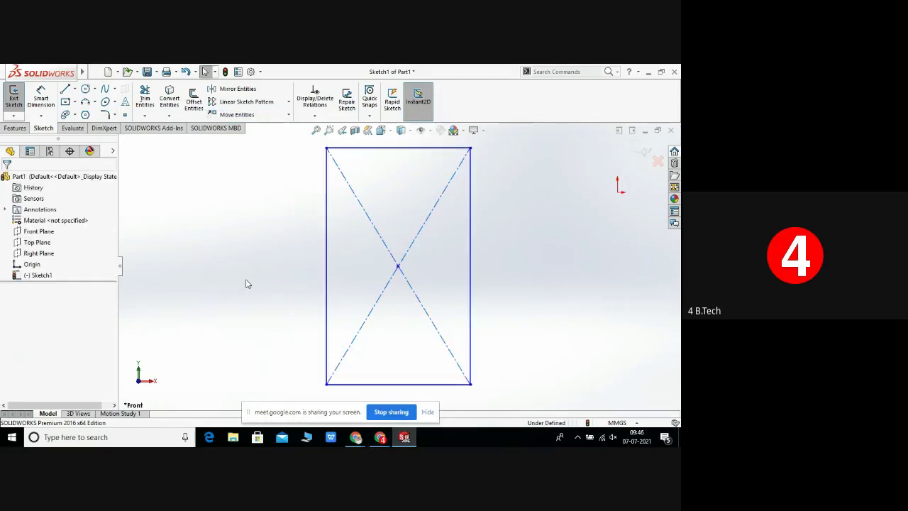
key("z")
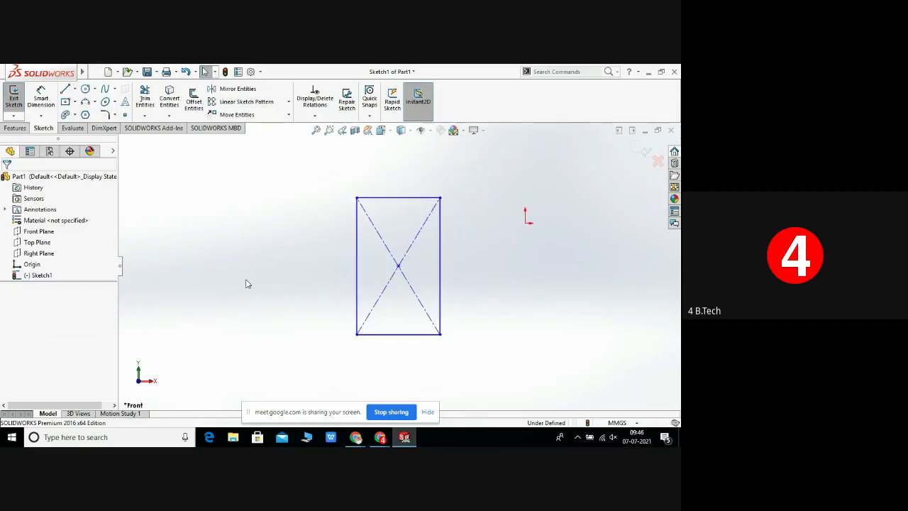
key("z")
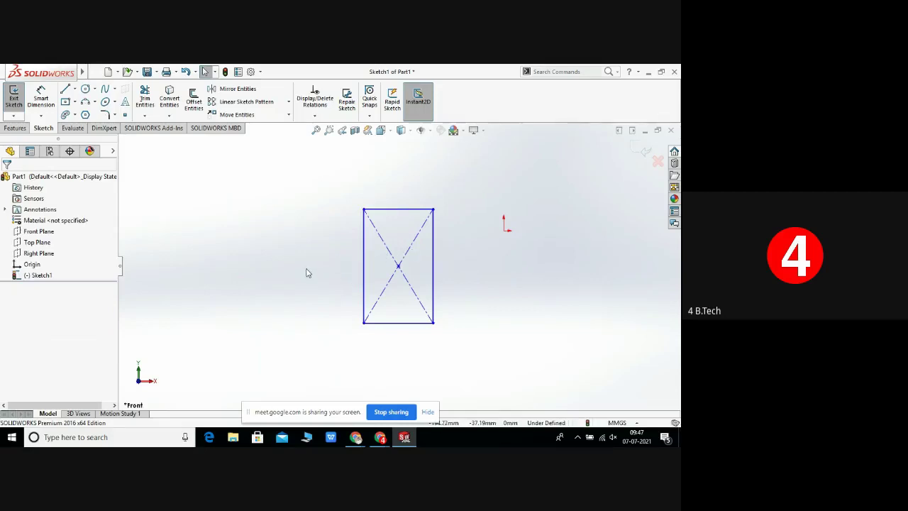
scroll(307, 273, "down", 5)
key("z")
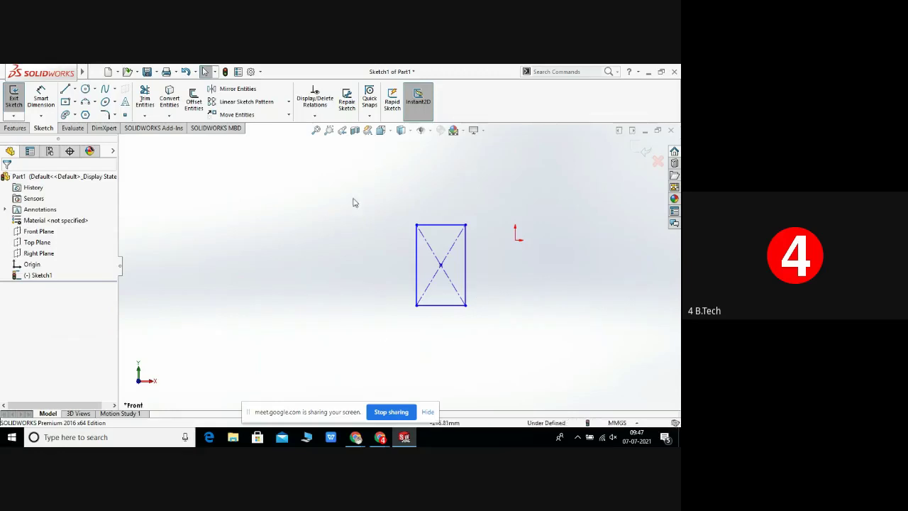
left_click(316, 132)
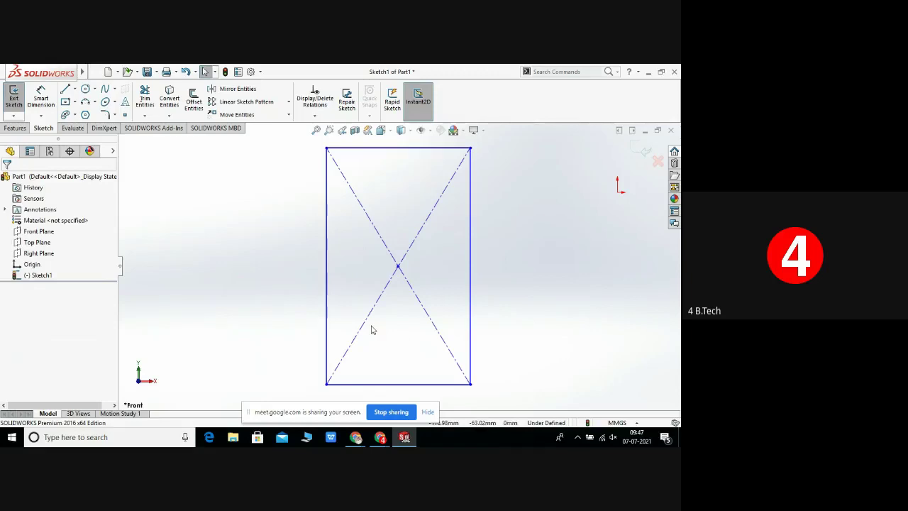
- Delete the whole scaled rectangle together with its construction diagonals and center point
scroll(373, 309, "up", 4)
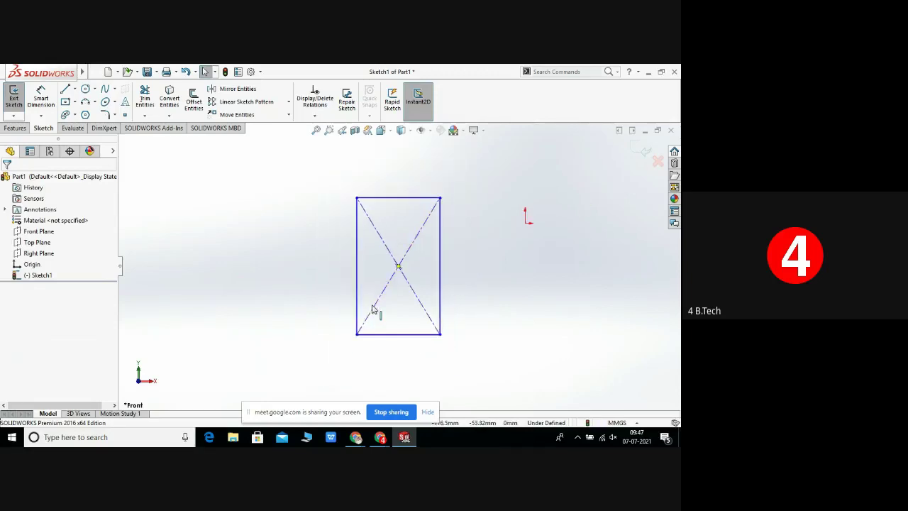
scroll(374, 309, "up", 1)
mouse_move(312, 175)
left_mouse_down()
mouse_move(487, 343)
mouse_move(472, 328)
left_mouse_up()
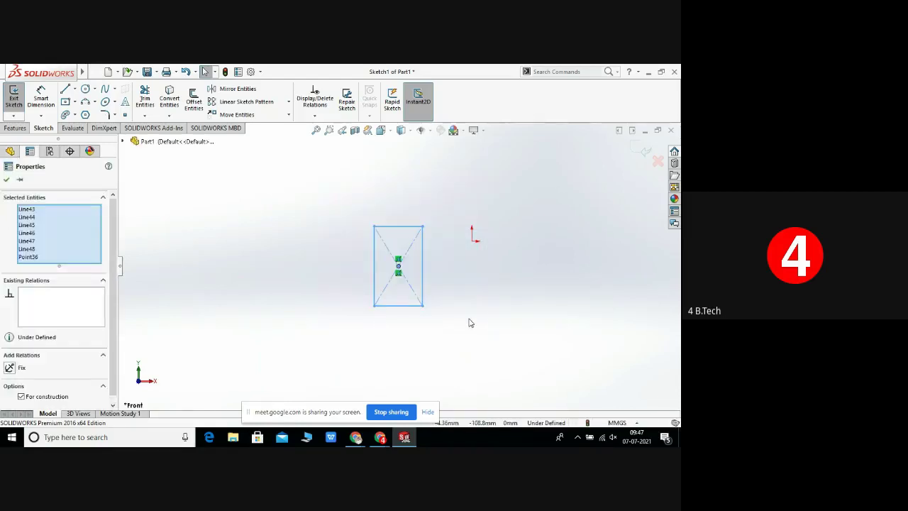
right_click(470, 321)
left_click(500, 366)
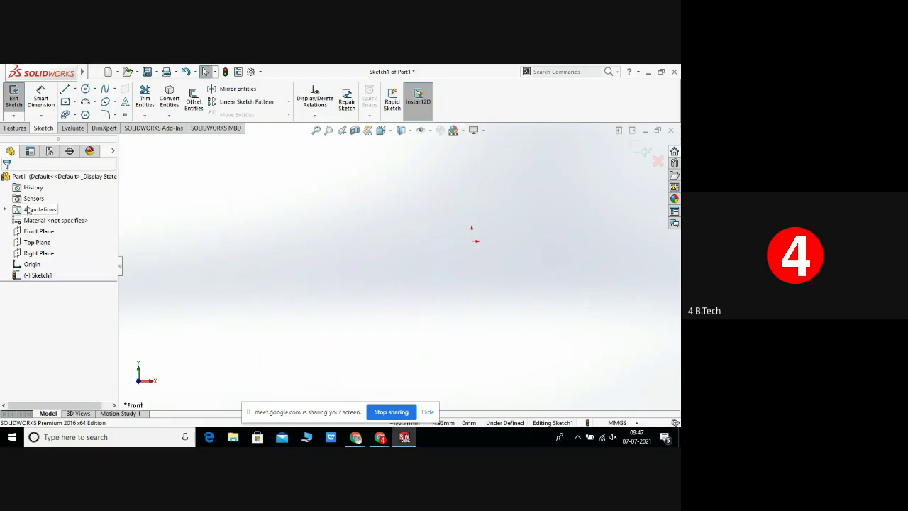
- Sketch a center rectangle about 161 mm wide to the left of the origin and end the Rectangle tool
left_click(65, 103)
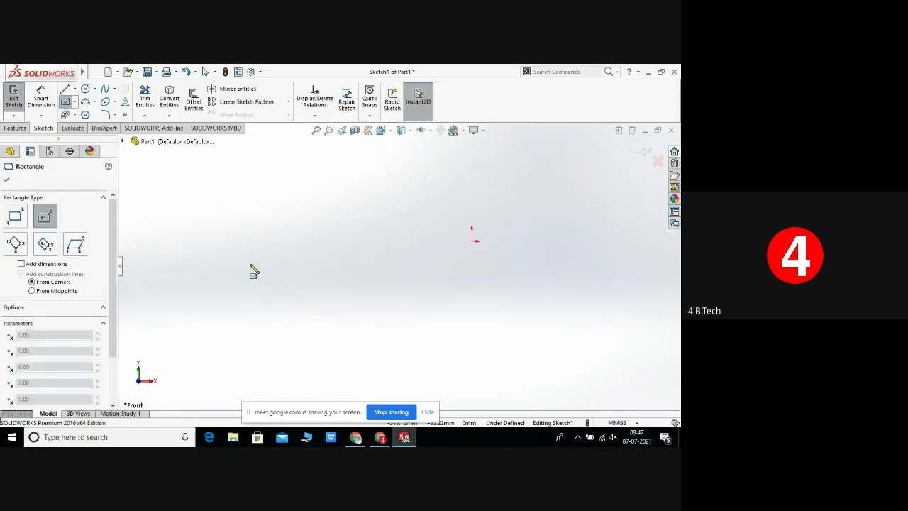
left_click(248, 259)
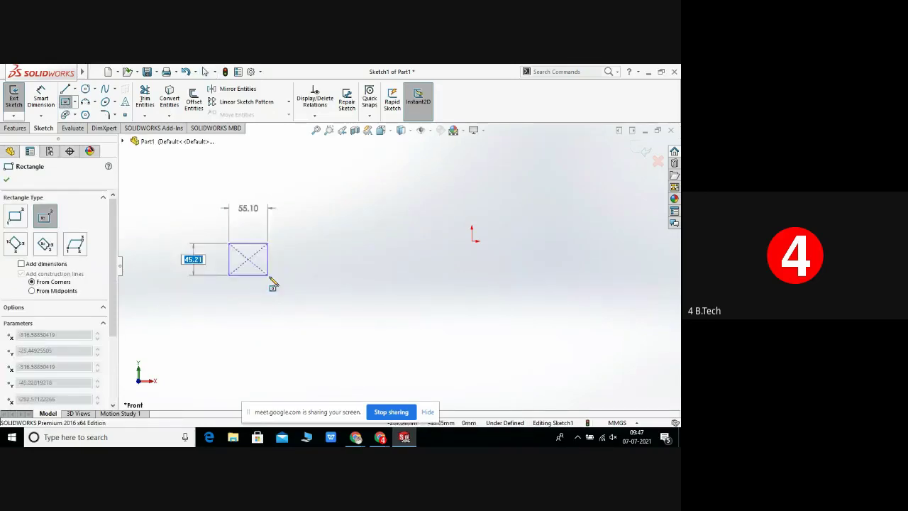
left_click(307, 293)
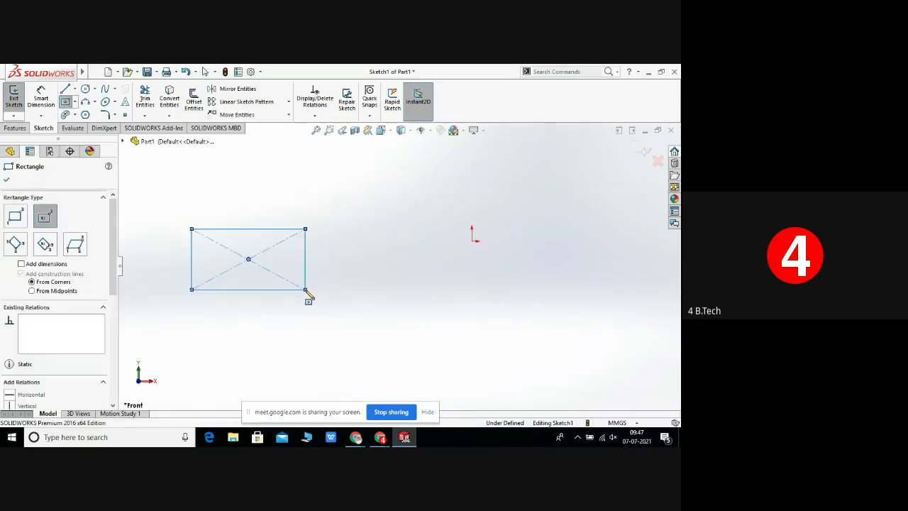
right_click(308, 295)
left_click(326, 297)
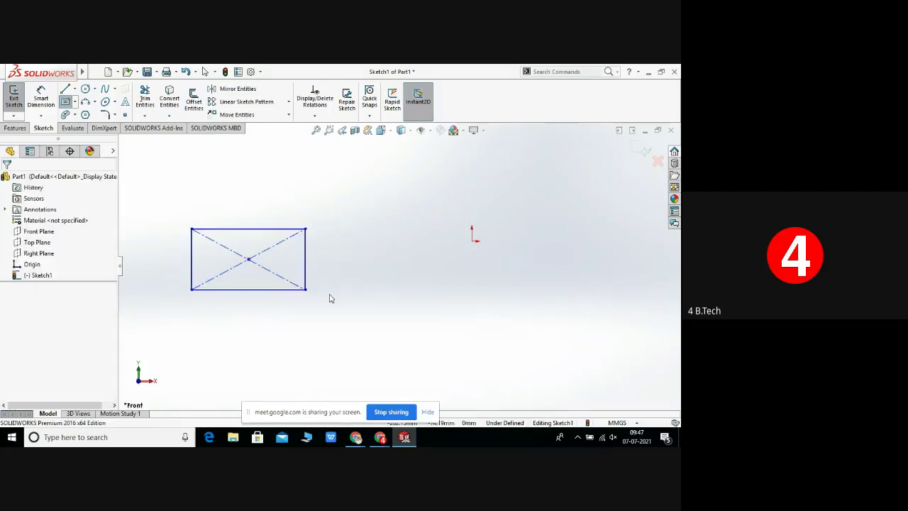
- Stretch the rectangle's top edge, right edge and rising diagonal from the upper-right corner to a point farther up and right with Stretch Entities
left_click(287, 115)
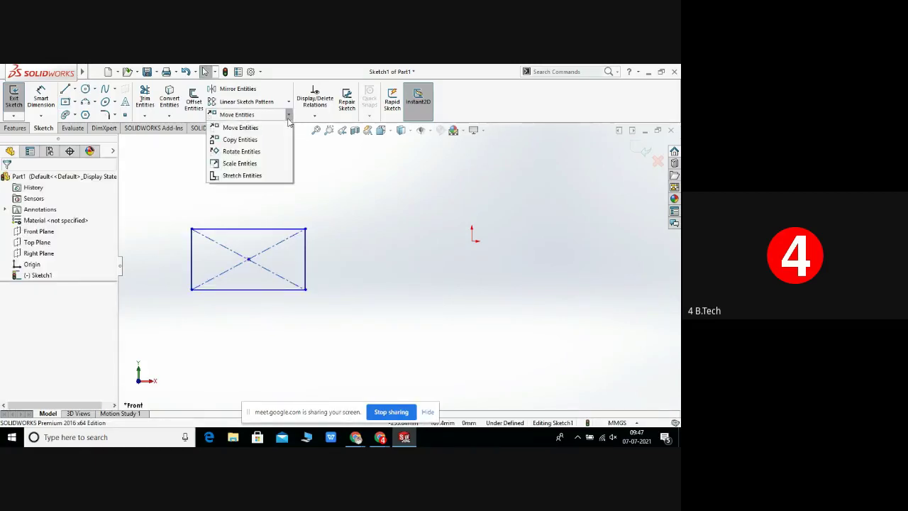
left_click(256, 176)
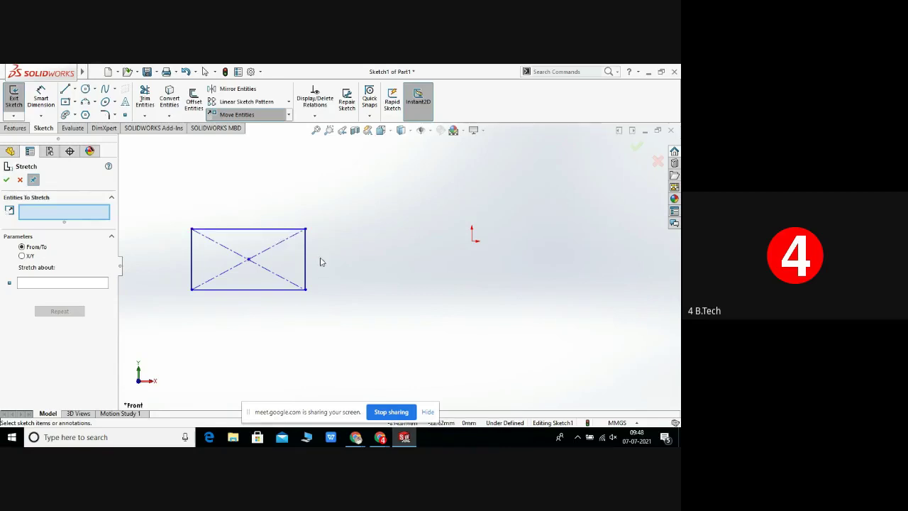
left_click(276, 231)
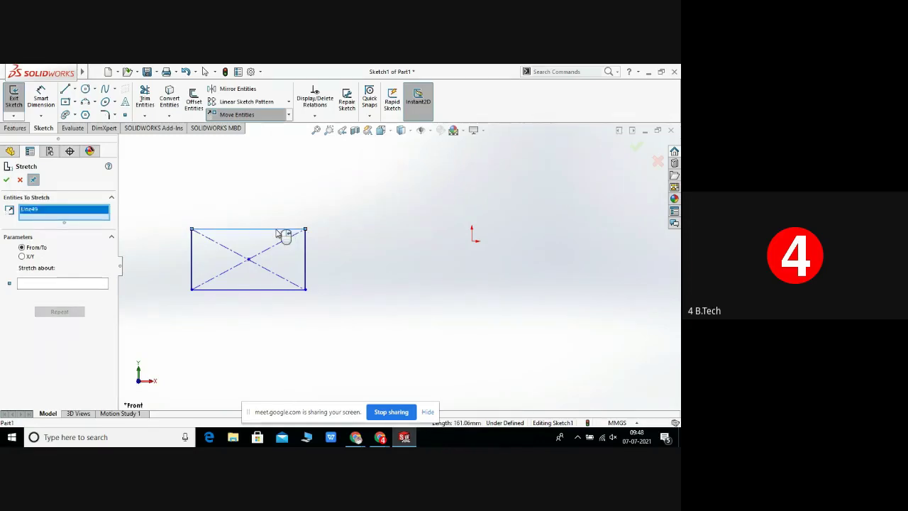
left_click(305, 252)
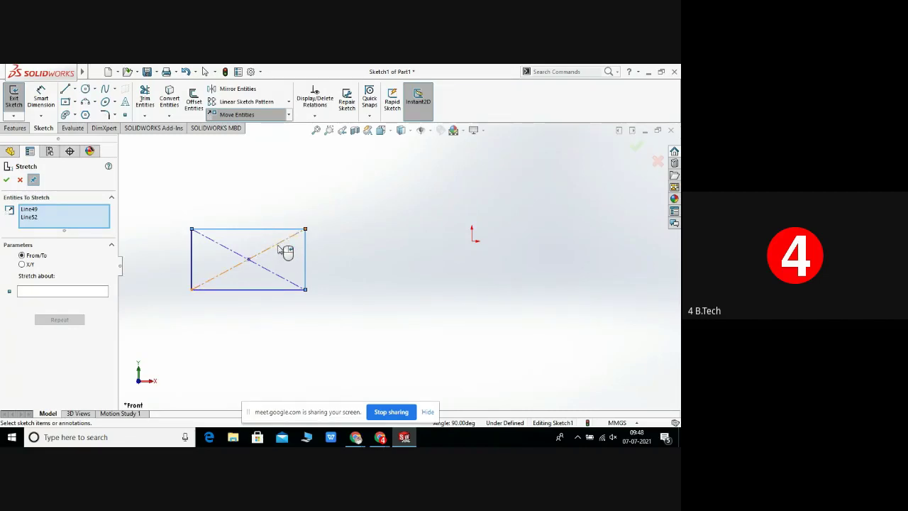
left_click(286, 243)
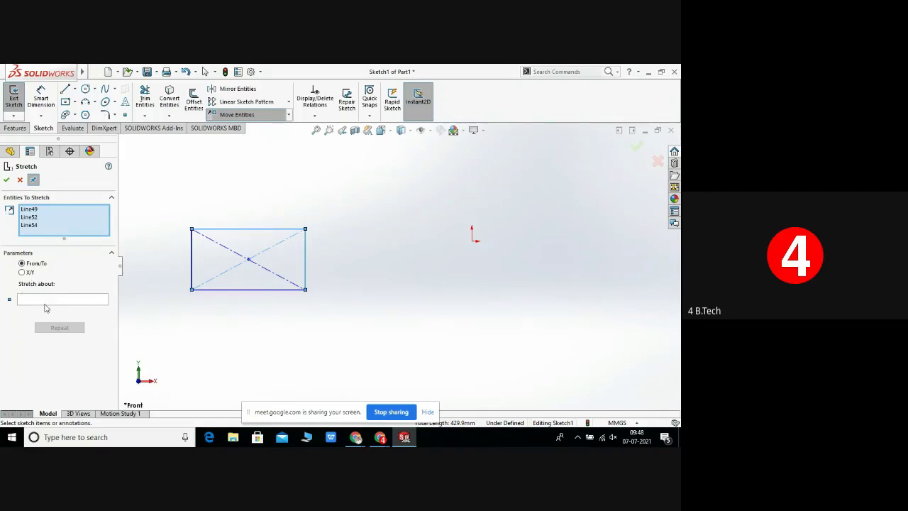
left_click(70, 300)
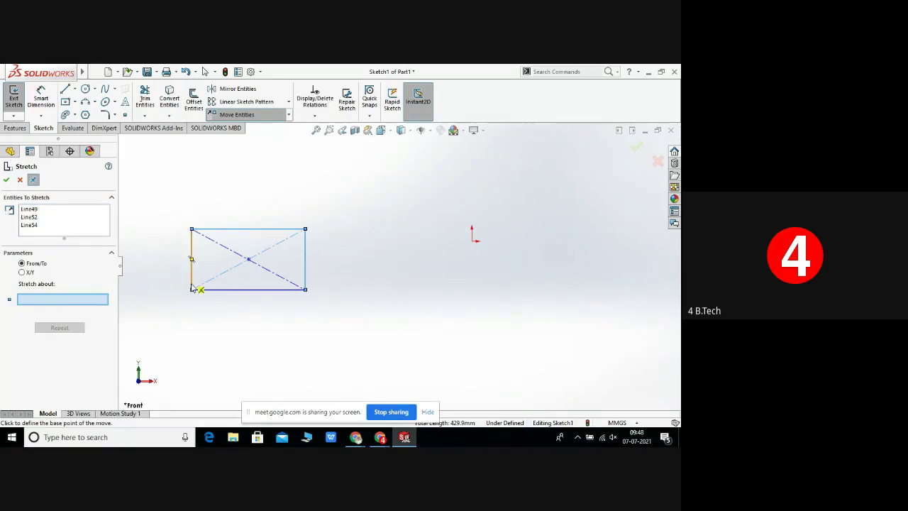
left_click(305, 230)
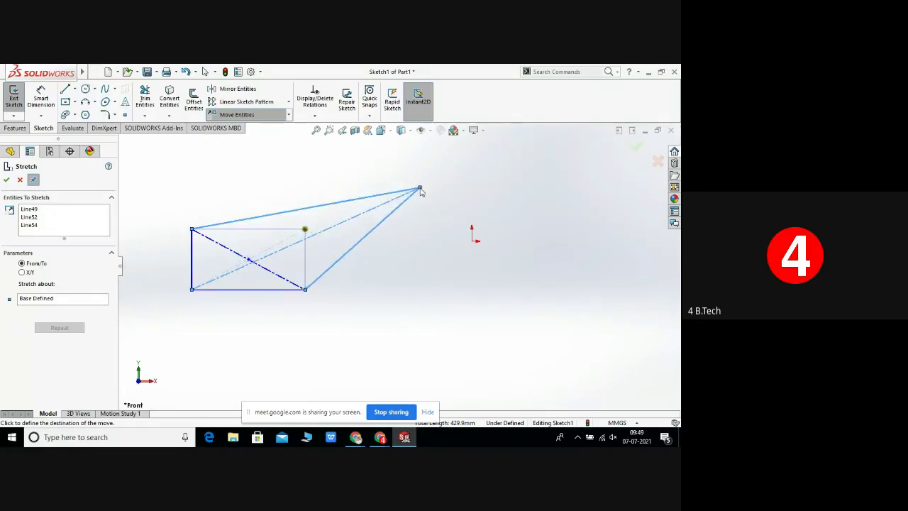
left_click(423, 188)
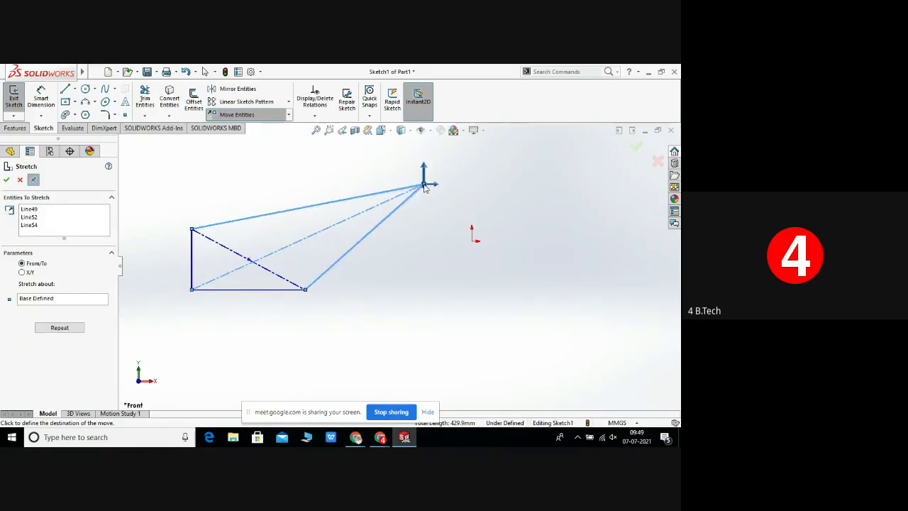
right_click(425, 186)
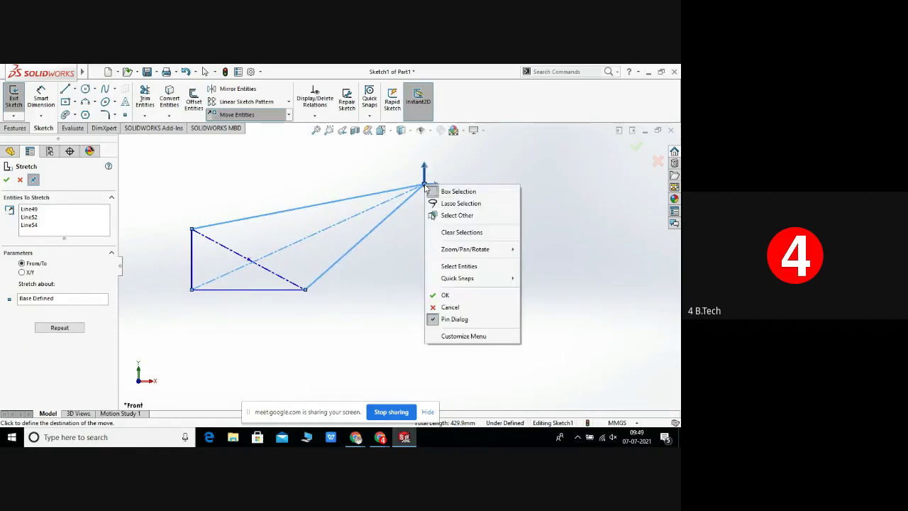
left_click(447, 295)
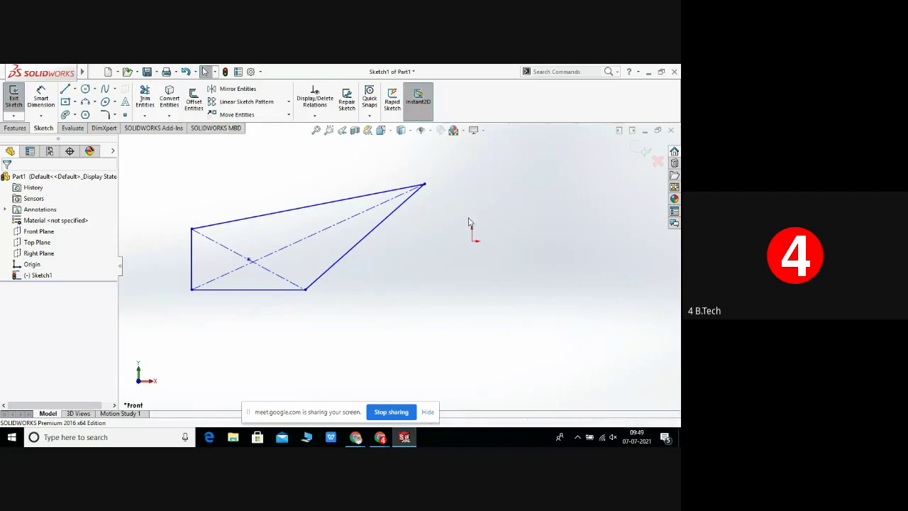
- Delete all lines and the center point of the stretched rectangle
mouse_move(168, 166)
left_mouse_down()
mouse_move(448, 248)
mouse_move(479, 339)
left_mouse_up()
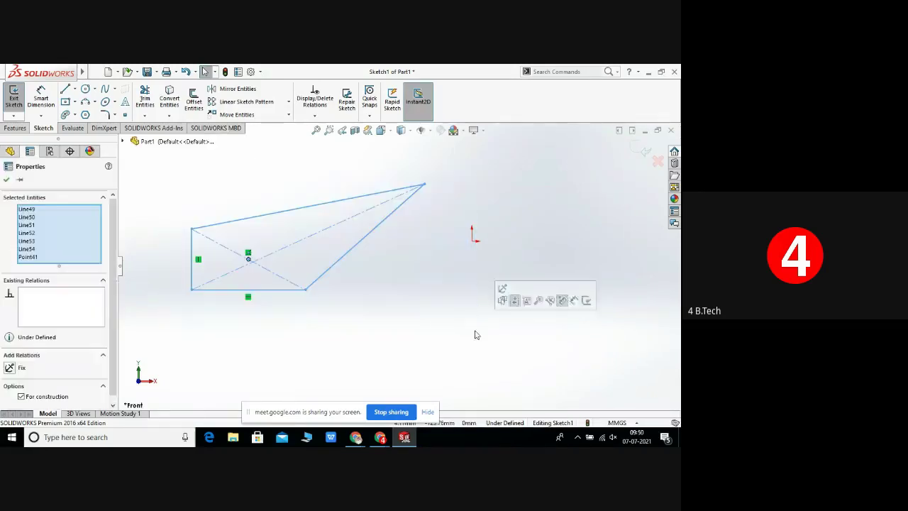
right_click(369, 288)
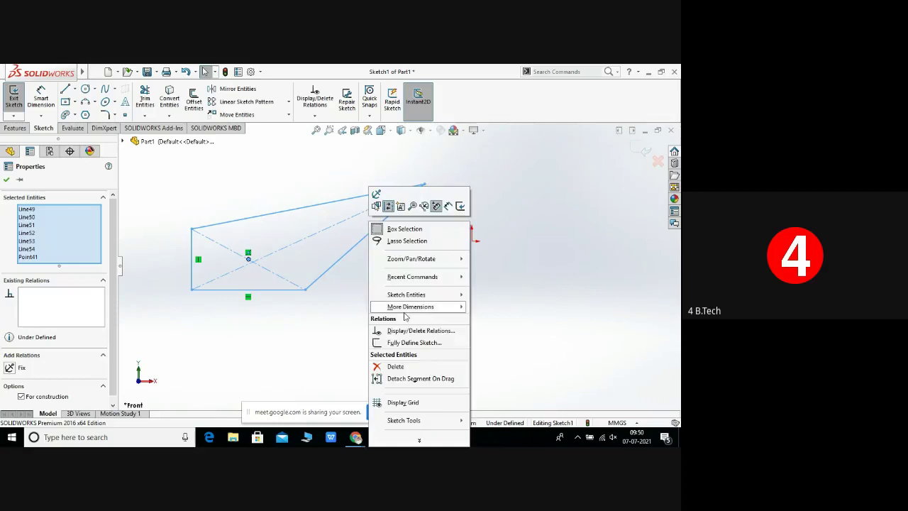
left_click(410, 369)
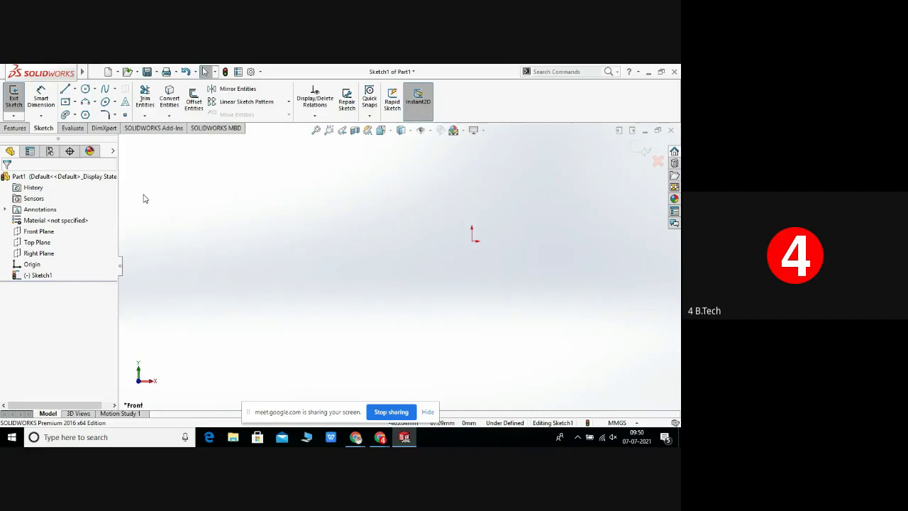
- Sketch a short horizontal line to the left of the origin and end the Line tool
left_click(65, 89)
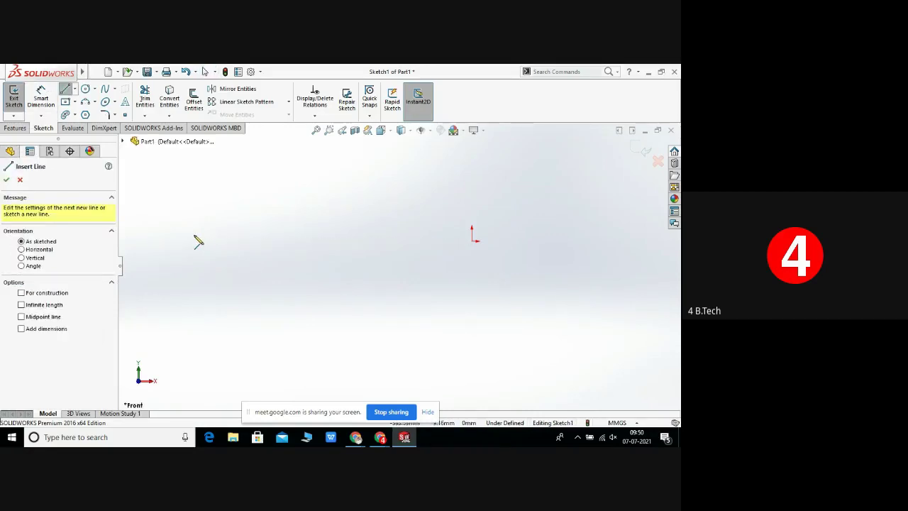
left_click_drag(194, 235, 262, 235)
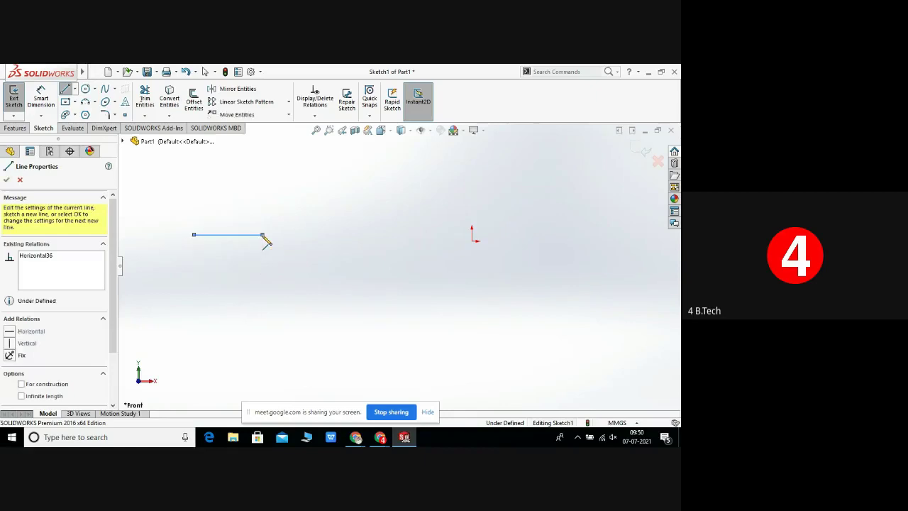
right_click(263, 235)
left_click(290, 242)
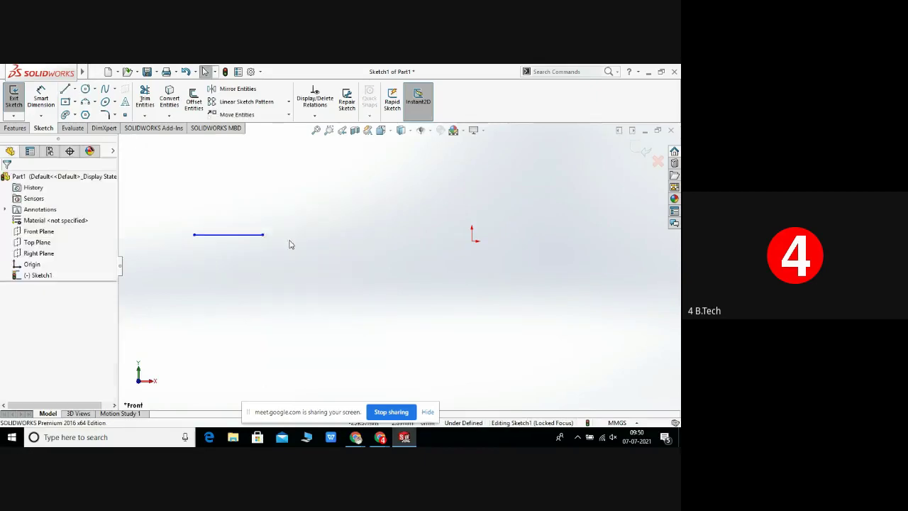
- Sketch a second, longer horizontal line below and to the right of the first one and end the Line tool
left_click(65, 89)
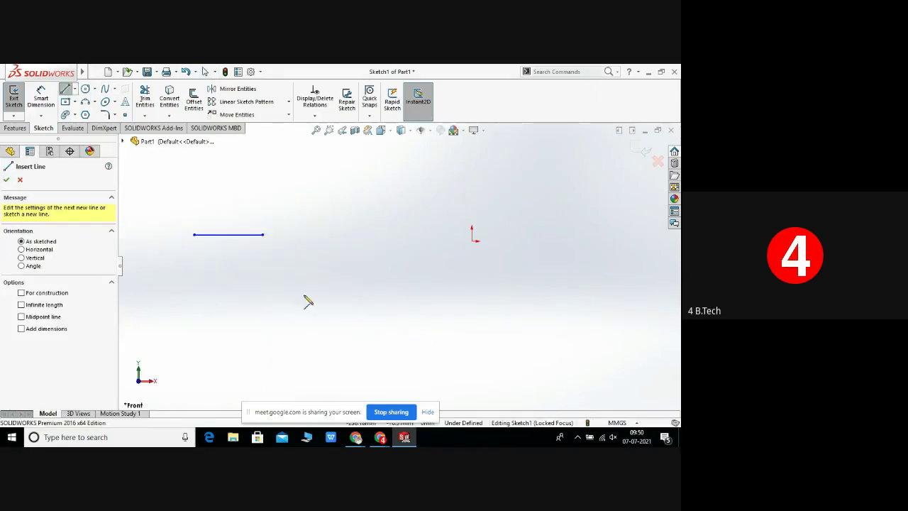
left_click(302, 283)
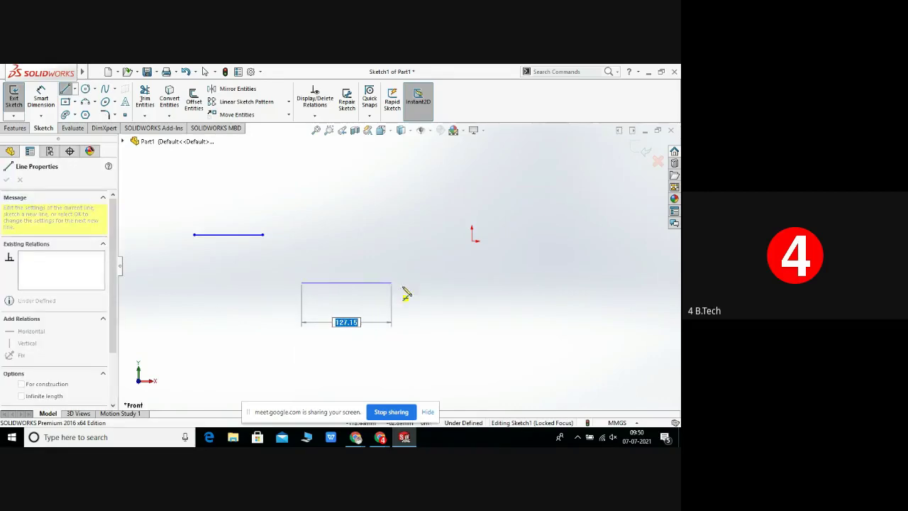
left_click(424, 284)
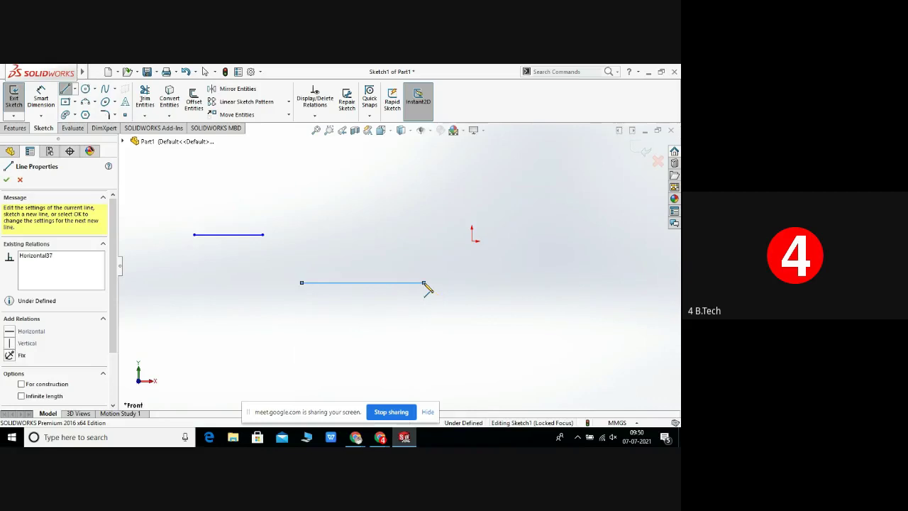
right_click(426, 285)
left_click(442, 291)
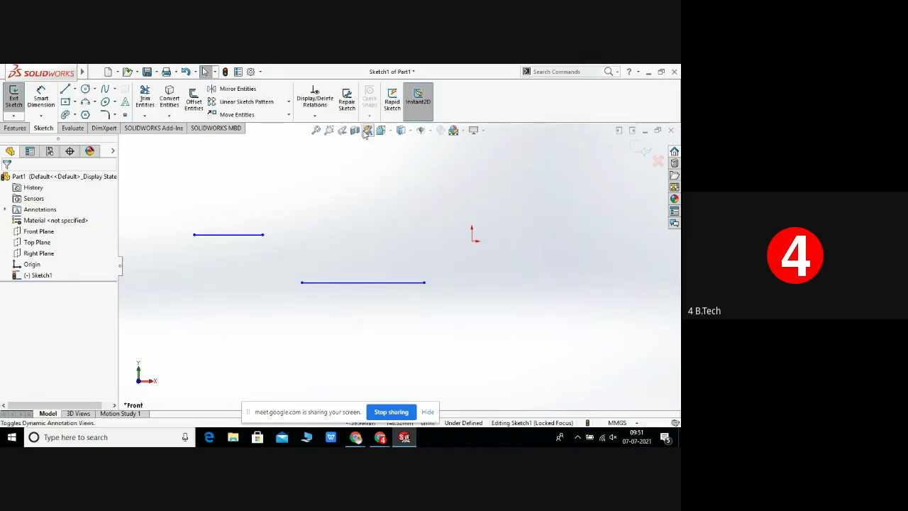
- Add Parallel and Collinear relations between the two horizontal lines using Add Relation
left_click(316, 115)
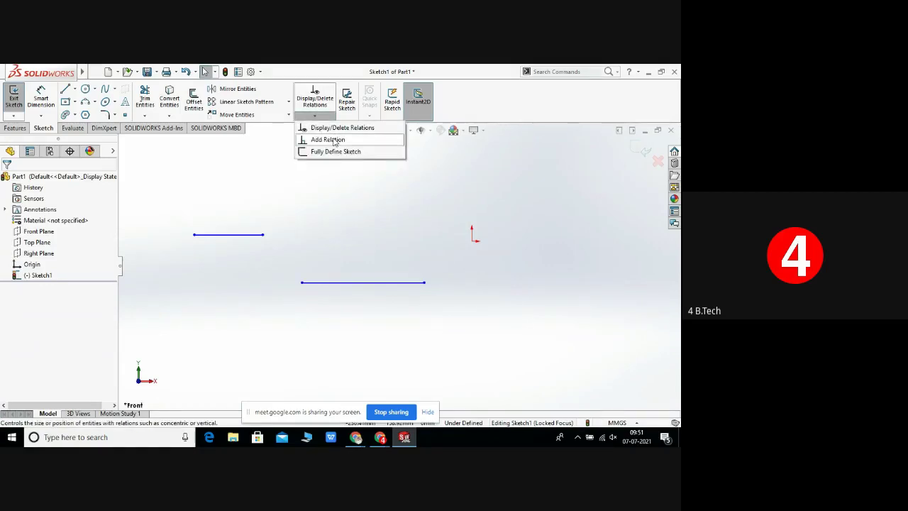
left_click(327, 140)
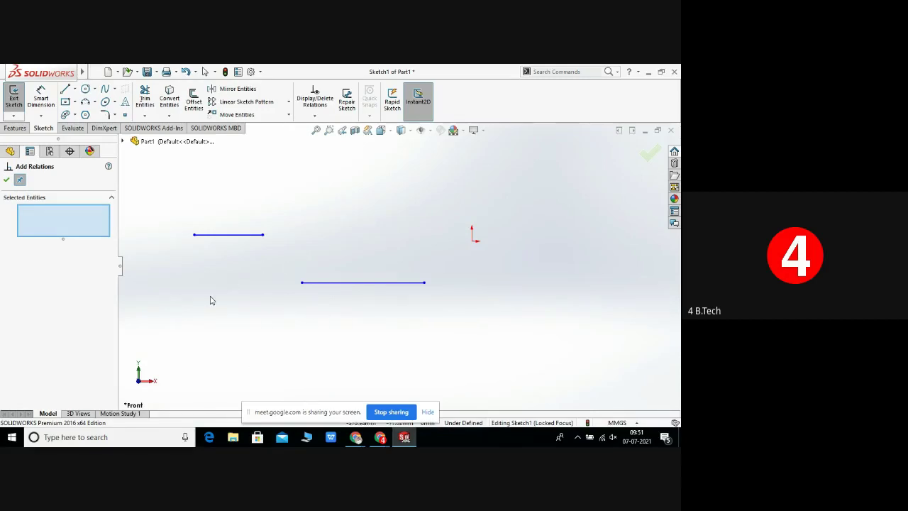
left_click_drag(168, 194, 445, 324)
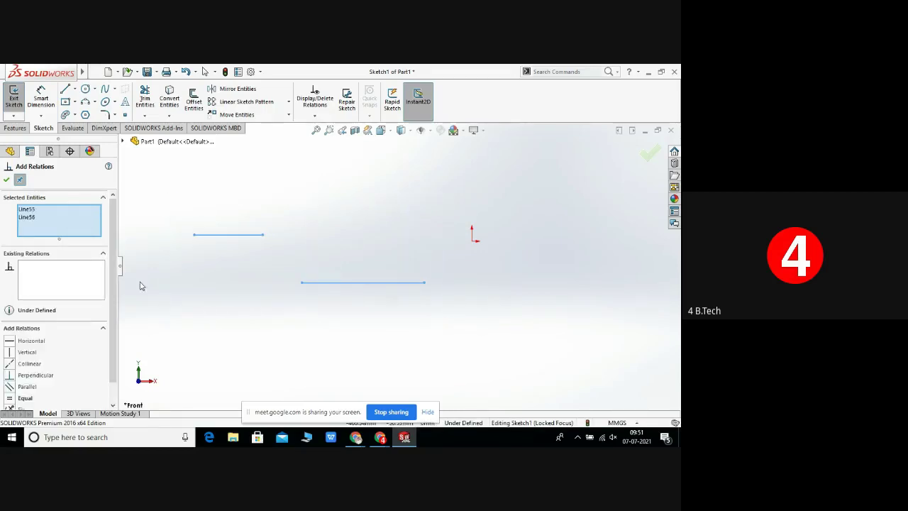
scroll(112, 274, "down", 1)
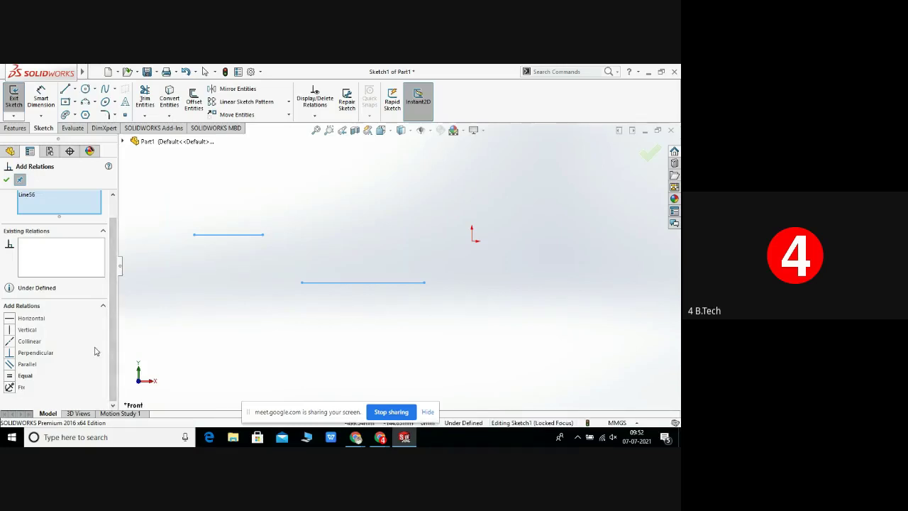
left_click(10, 364)
left_click(8, 341)
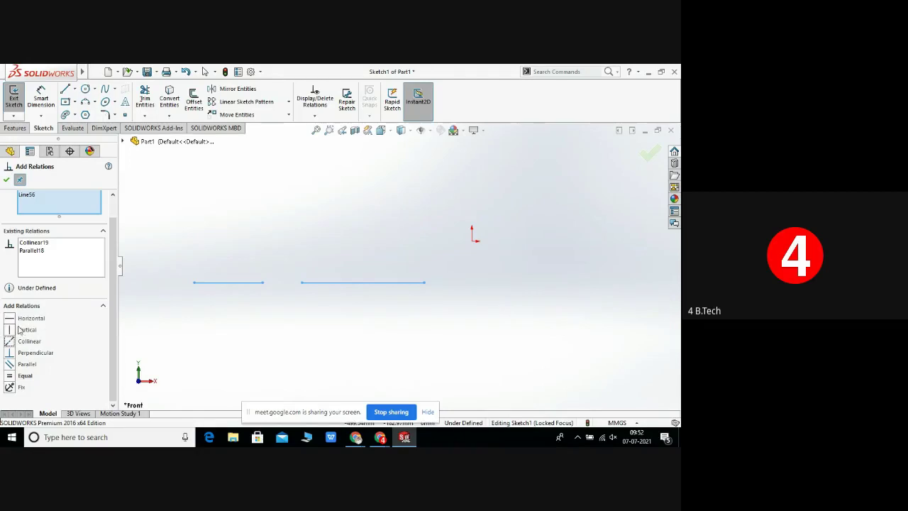
- Add an Equal relation between the two collinear lines, try a Vertical relation on them, and finish Add Relations
left_click(9, 377)
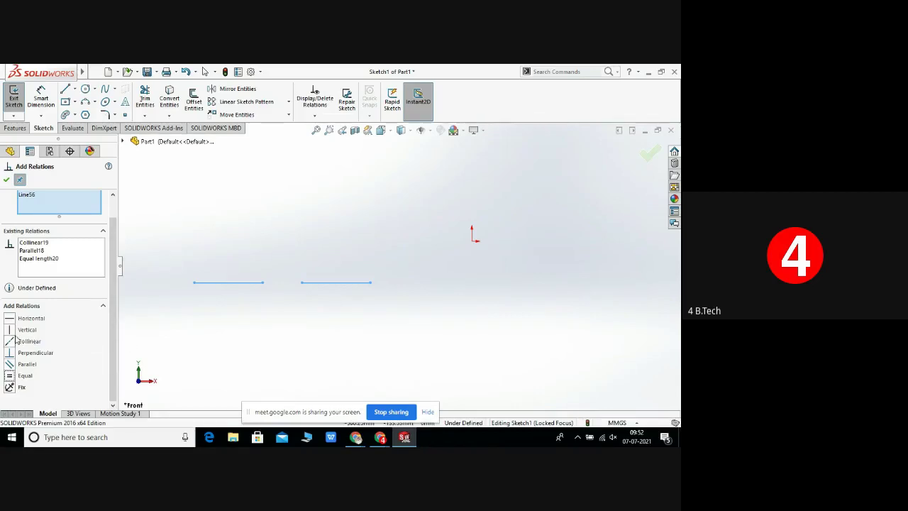
left_click(10, 330)
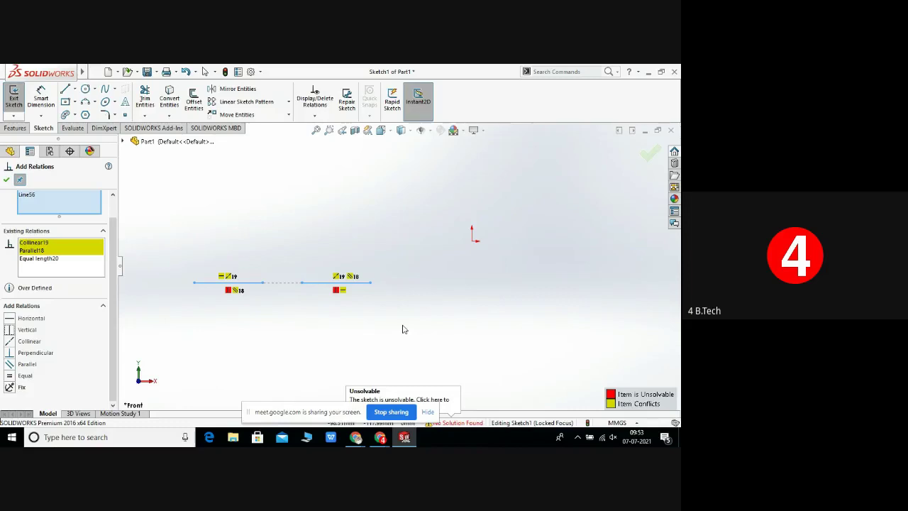
left_click(6, 180)
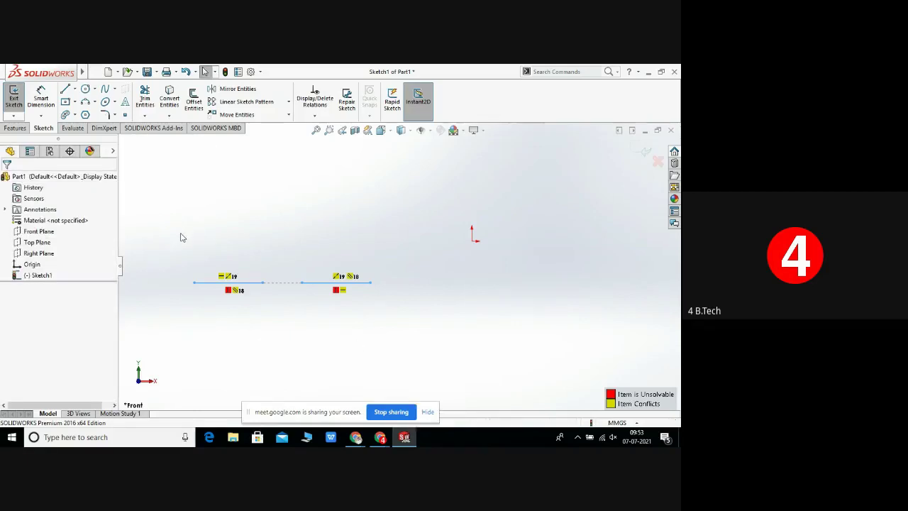
- Delete both related horizontal lines from the sketch
mouse_move(180, 229)
left_mouse_down()
mouse_move(408, 340)
mouse_move(425, 329)
left_mouse_up()
right_click(395, 302)
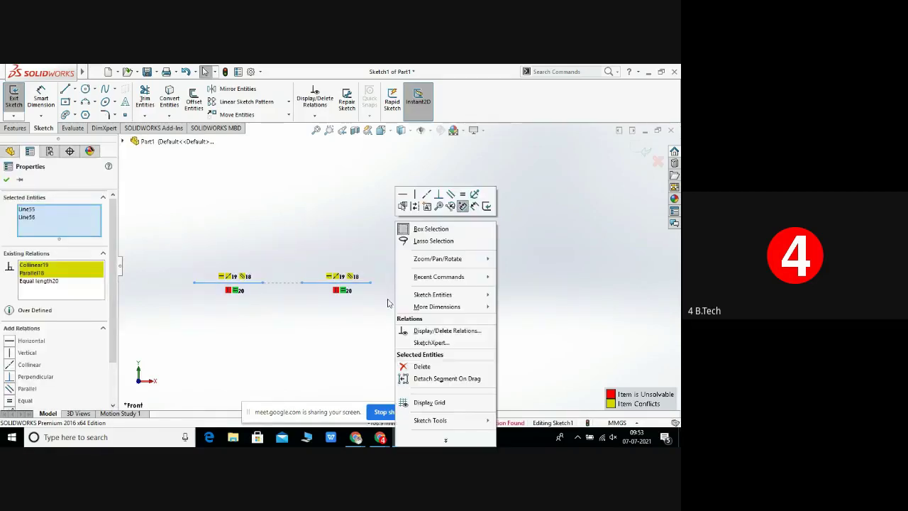
left_click(424, 366)
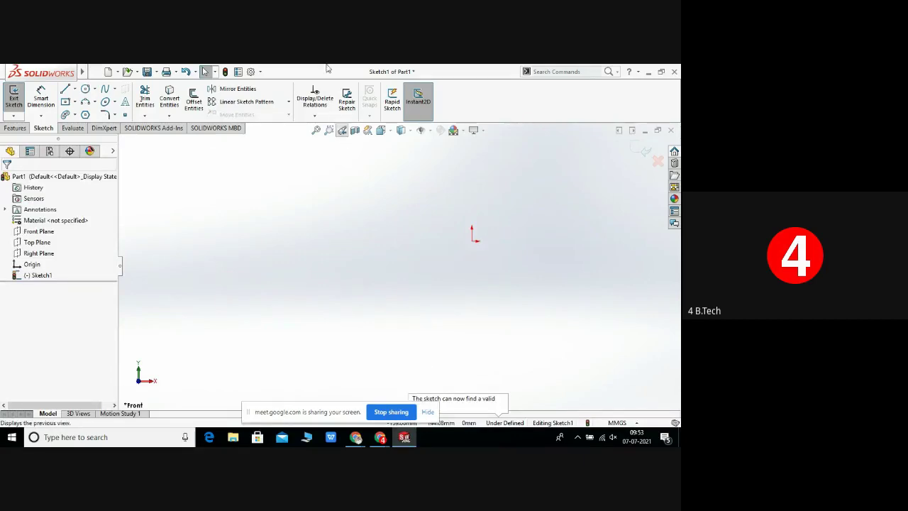
- Sketch a horizontal line about 224 mm long to the left of and slightly above the origin, and end the Line tool
left_click(66, 90)
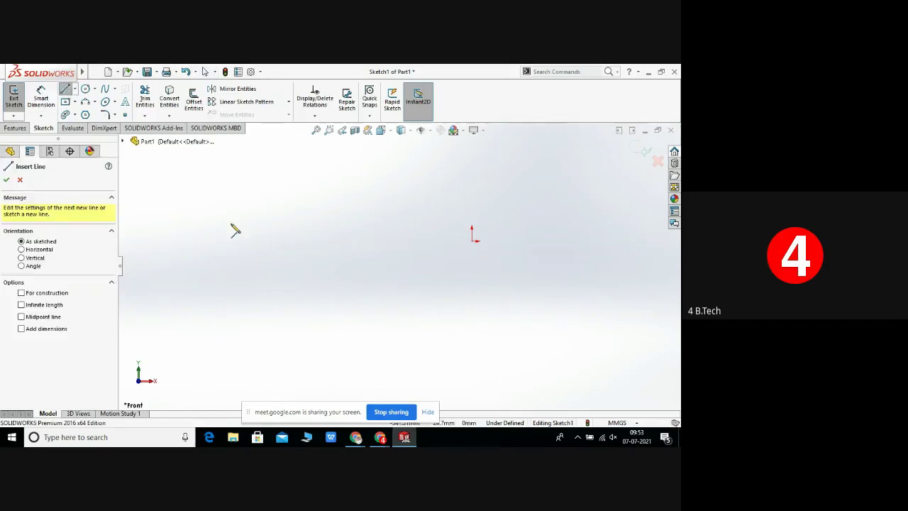
left_click(234, 214)
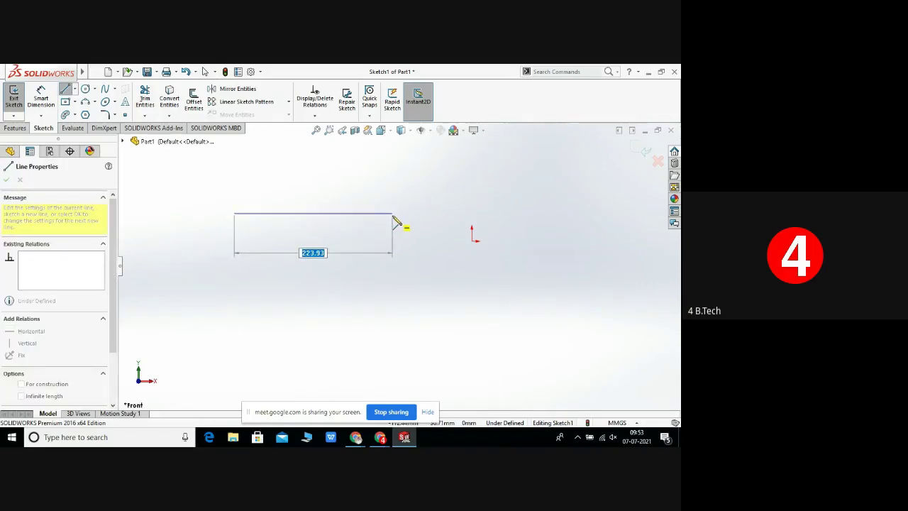
left_click(394, 220)
right_click(395, 217)
left_click(413, 226)
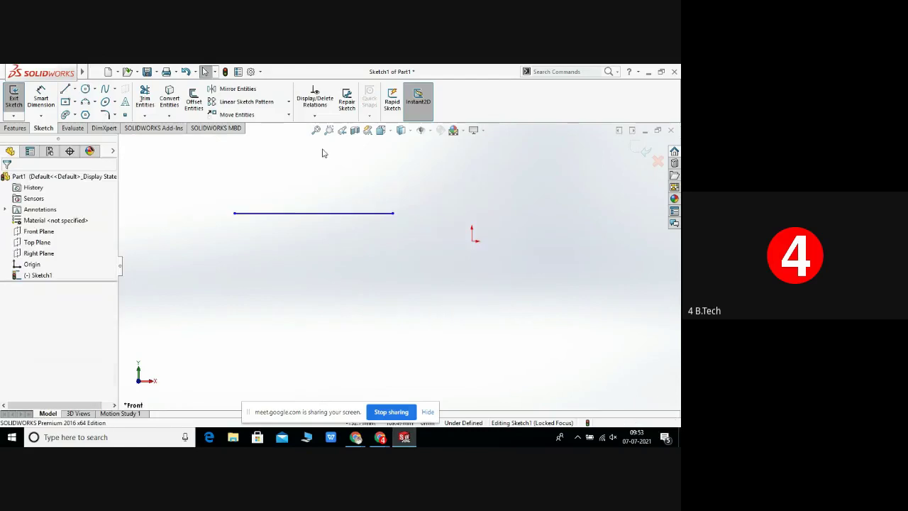
- Sketch a circle below the left part of the horizontal line, clear of the line, and end the Circle tool
left_click(85, 89)
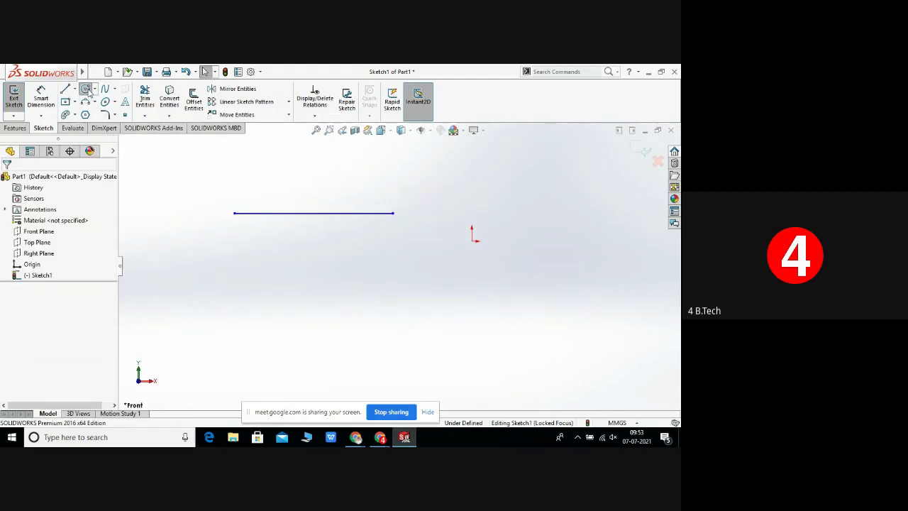
left_click(270, 291)
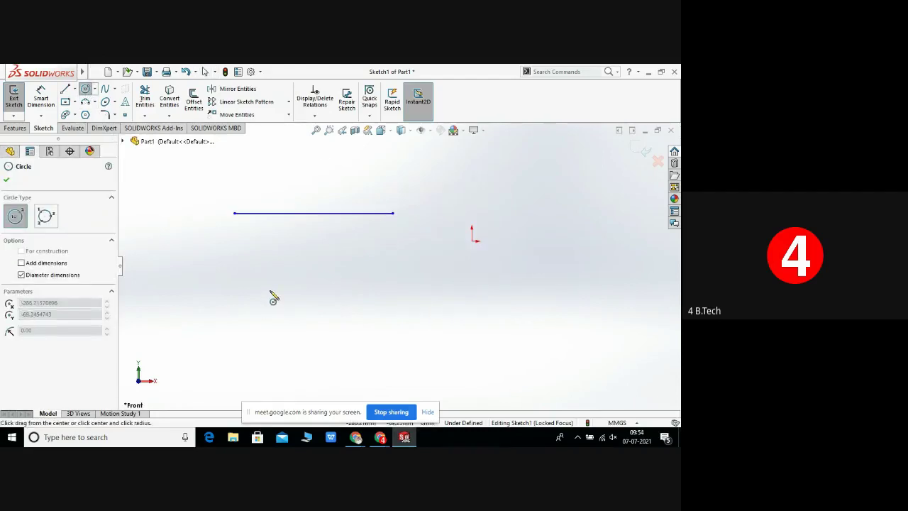
left_click(308, 312)
right_click(308, 312)
left_click(346, 313)
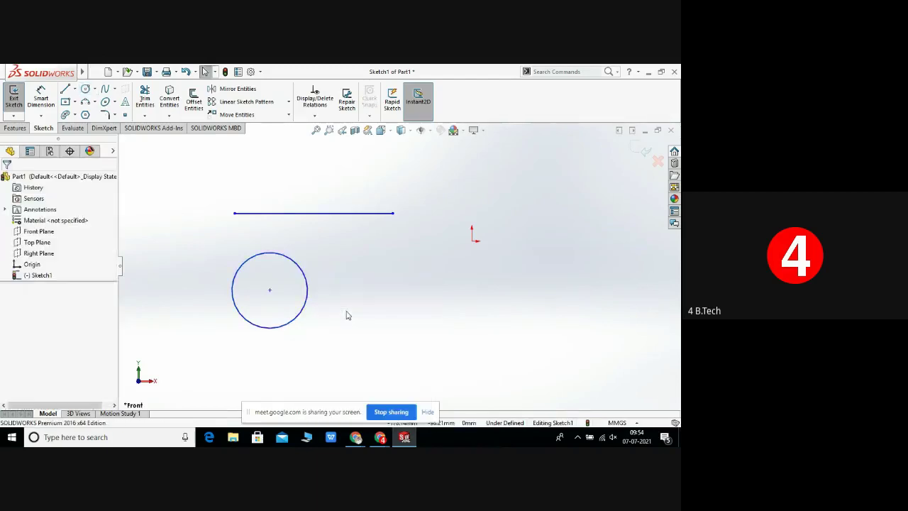
- Add Tangent and Equal Curve Length relations between the circle and the horizontal line using Add Relation
left_click(317, 116)
left_click(328, 140)
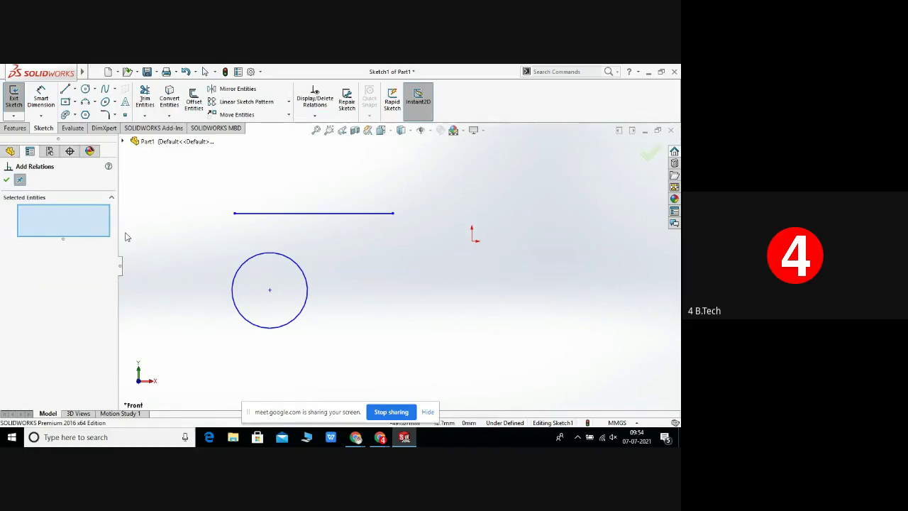
left_click_drag(157, 171, 434, 362)
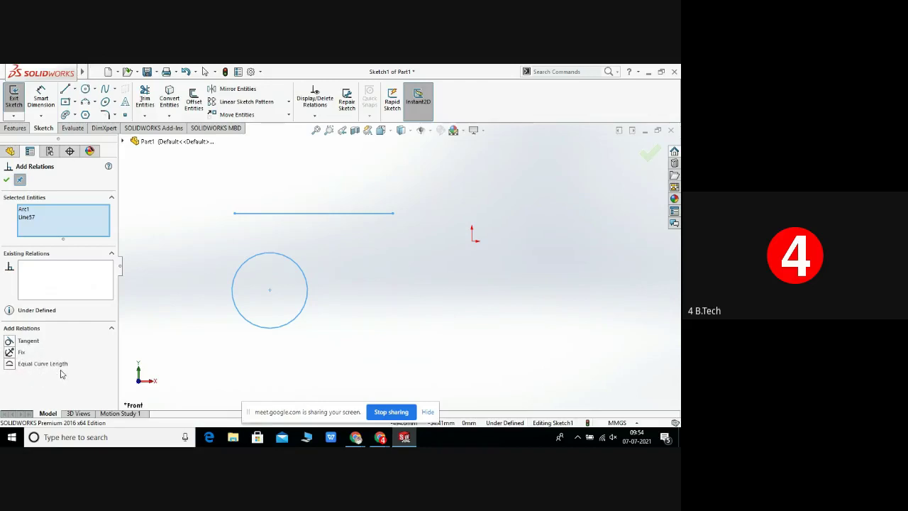
left_click(9, 341)
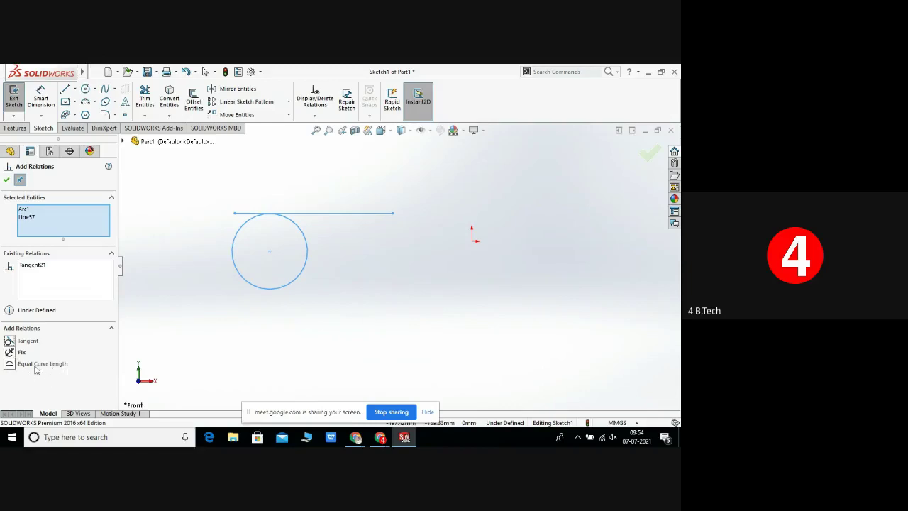
left_click(10, 364)
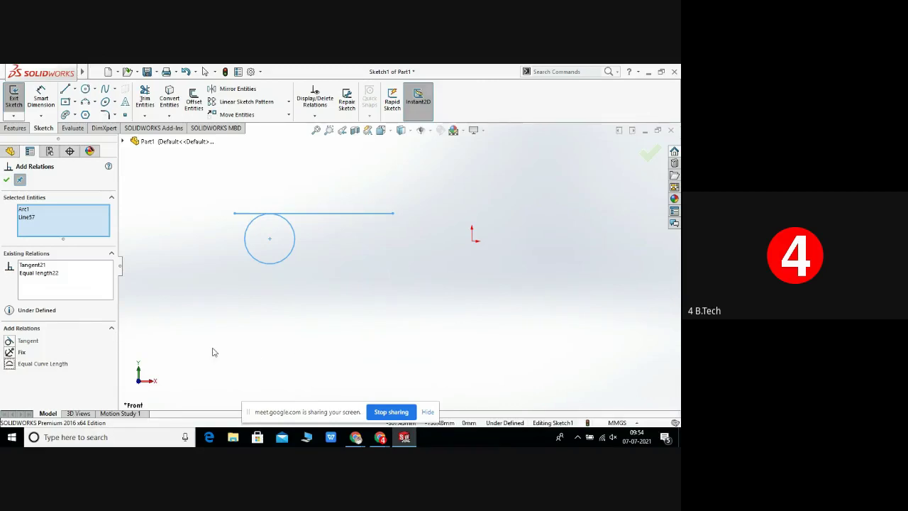
left_click(6, 181)
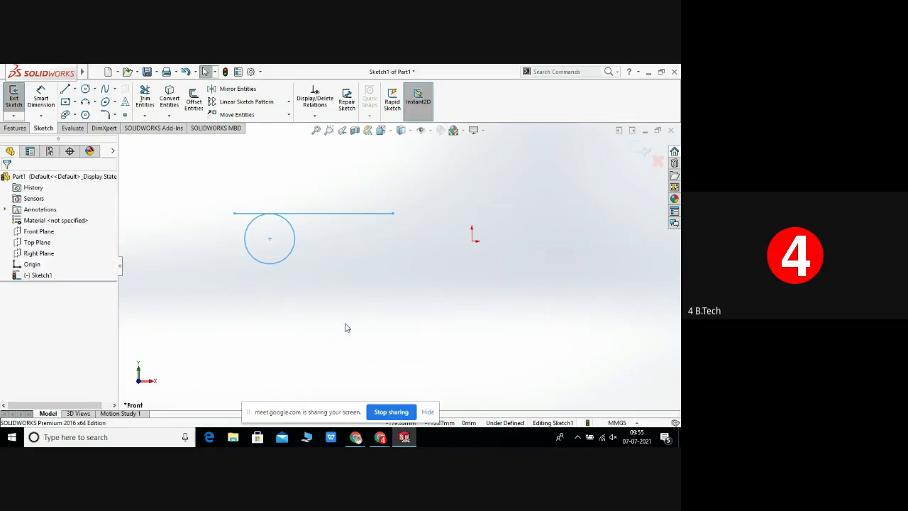
- Delete the circle and its tangent line from the sketch
left_click_drag(169, 189, 443, 314)
right_click(350, 255)
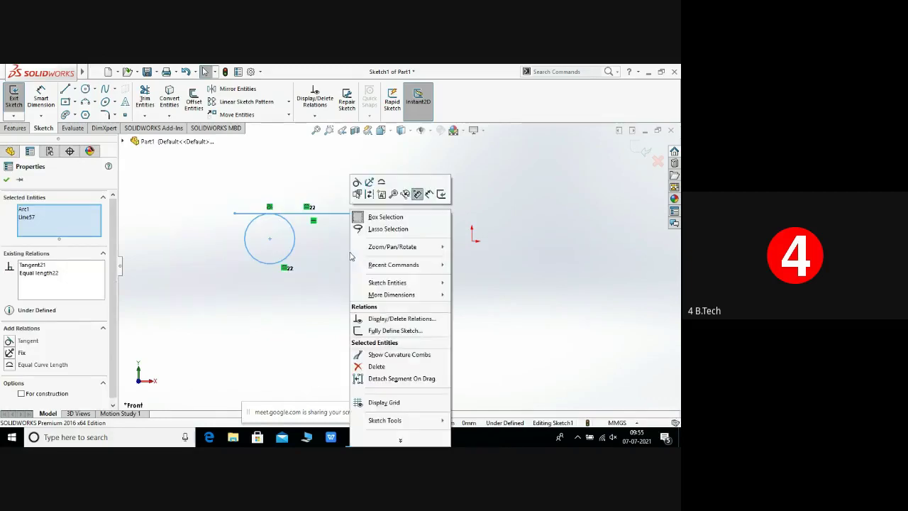
left_click(376, 366)
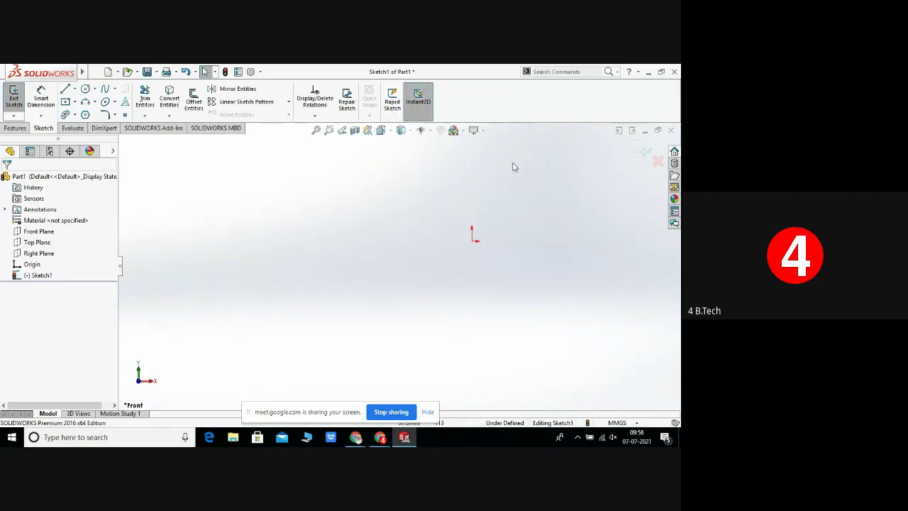
left_click(417, 105)
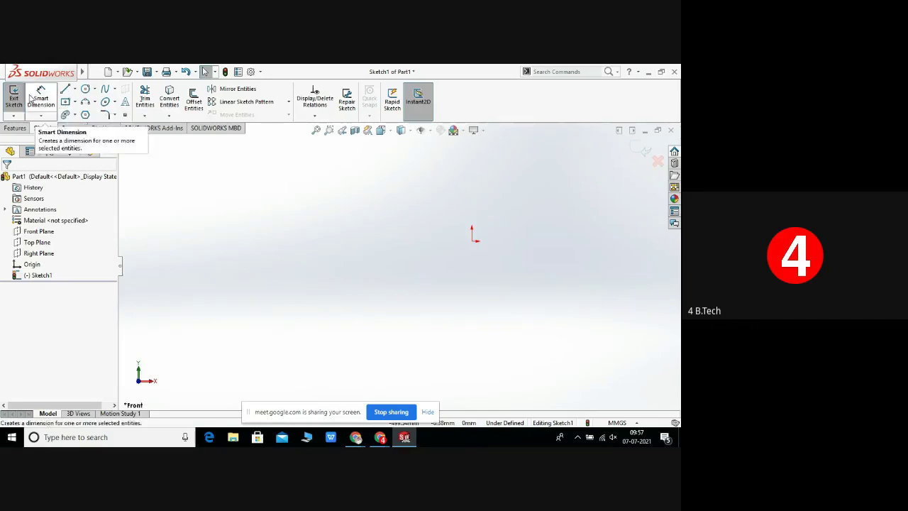
- Orient the view normal to the Front Plane and clear the selection
left_click(34, 232)
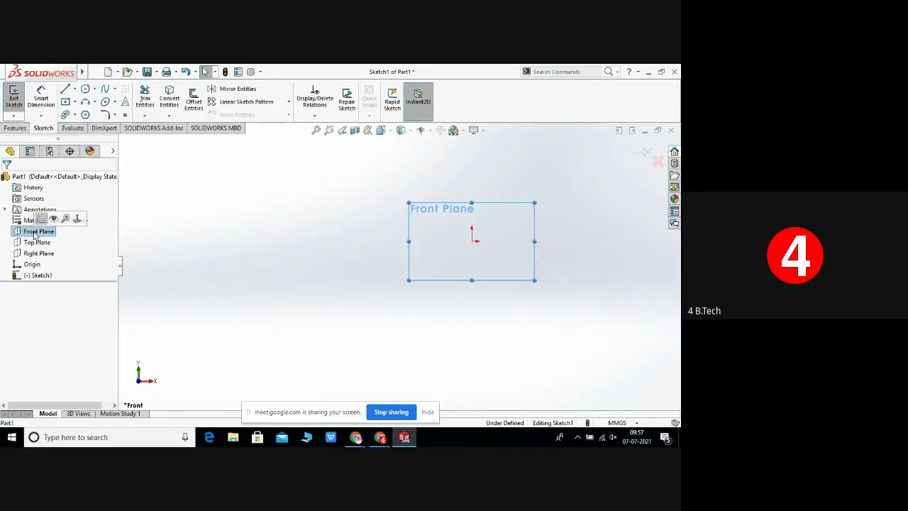
left_click(77, 220)
left_click(244, 243)
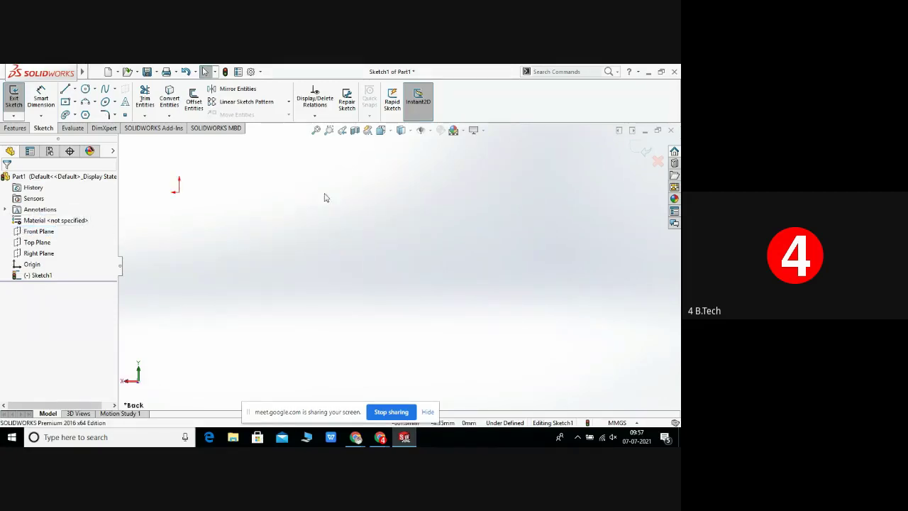
- Sketch a center rectangle about 96 mm wide and 45 mm high, below and to the right of the origin, and end the tool
left_click(64, 102)
left_click(367, 251)
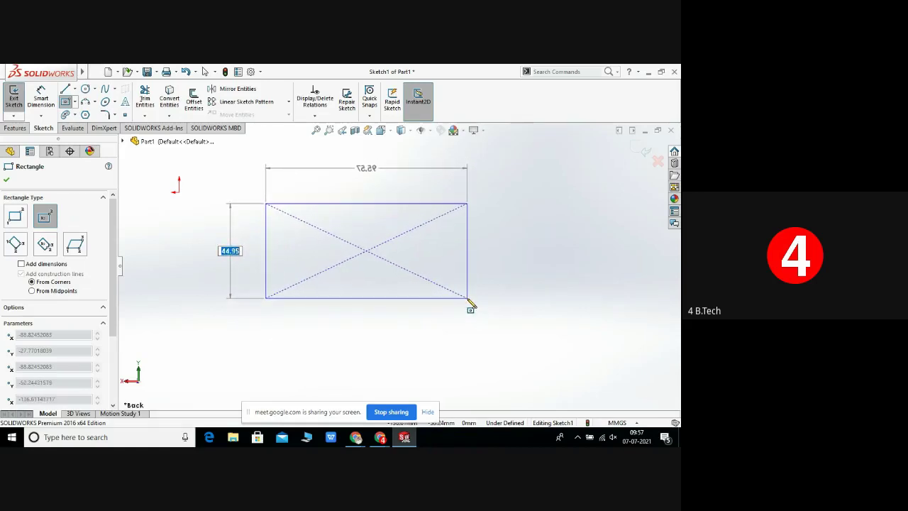
left_click(468, 300)
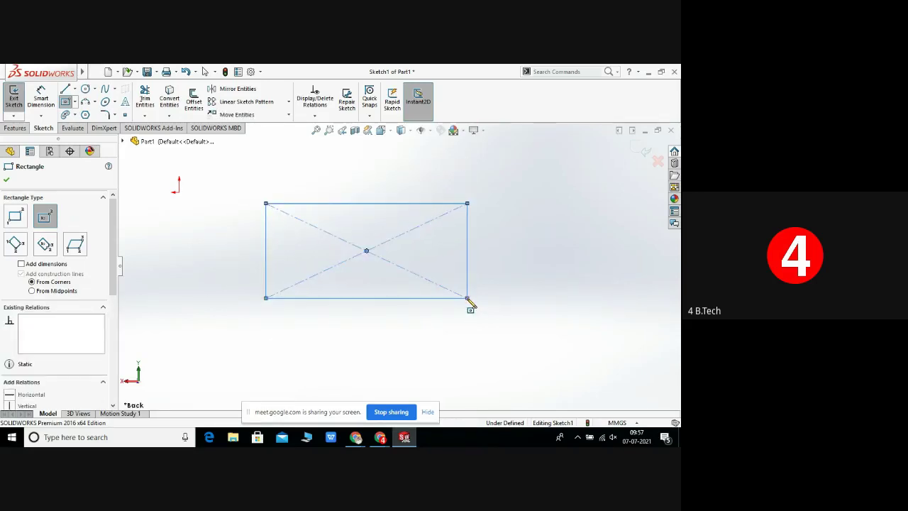
right_click(467, 299)
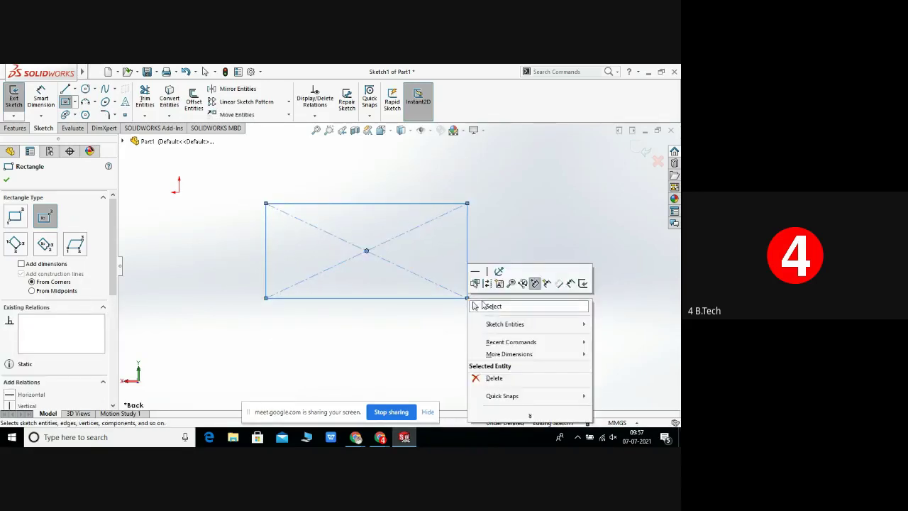
left_click(492, 307)
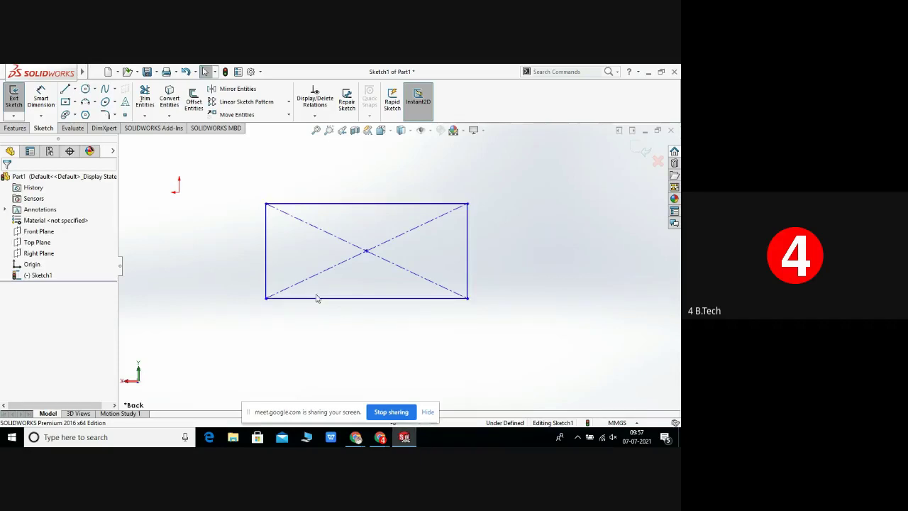
- Dimension the rectangle's lower horizontal edge with Smart Dimension and set its length to 100 mm
left_click(41, 99)
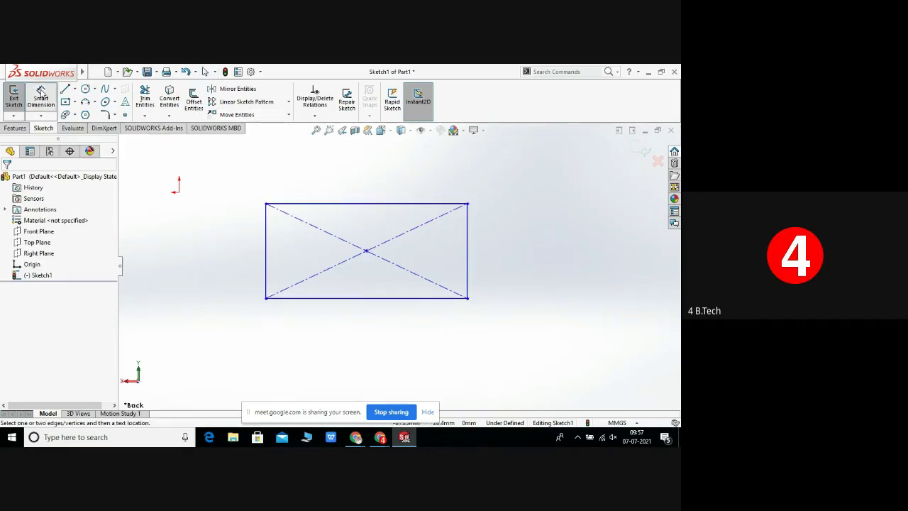
left_click(370, 299)
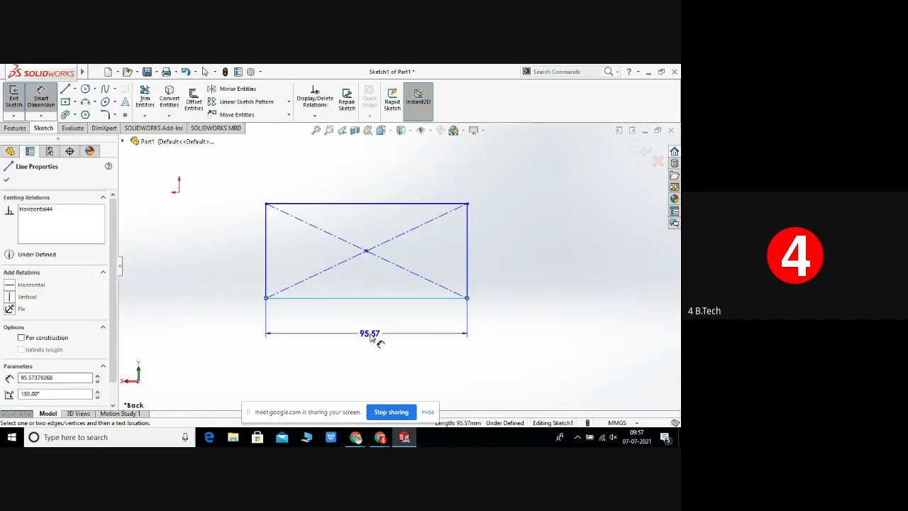
left_click(369, 338)
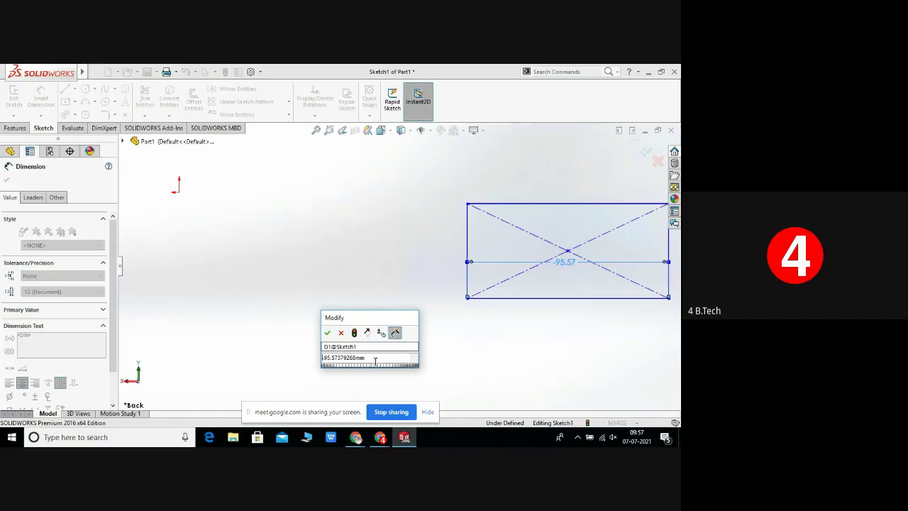
key("BackSpace")
key("BackSpace")
key("BackSpace")
key("BackSpace")
key("BackSpace")
key("BackSpace")
key("BackSpace")
key("BackSpace")
key("BackSpace")
key("BackSpace")
key("BackSpace")
key("BackSpace")
key("BackSpace")
key("BackSpace")
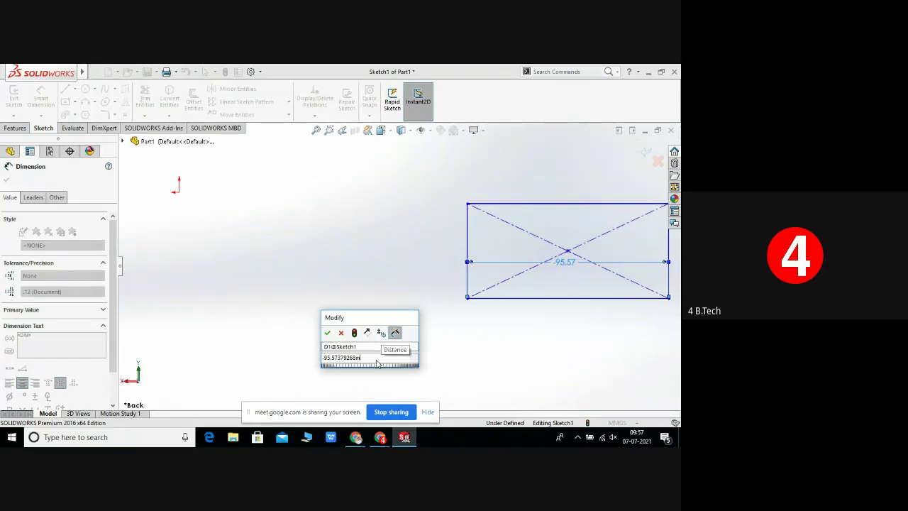
type("100")
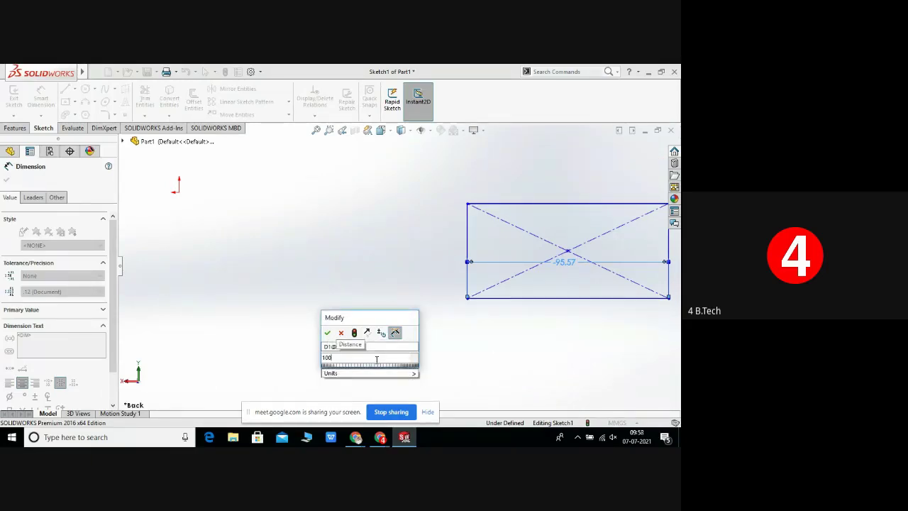
key("Return")
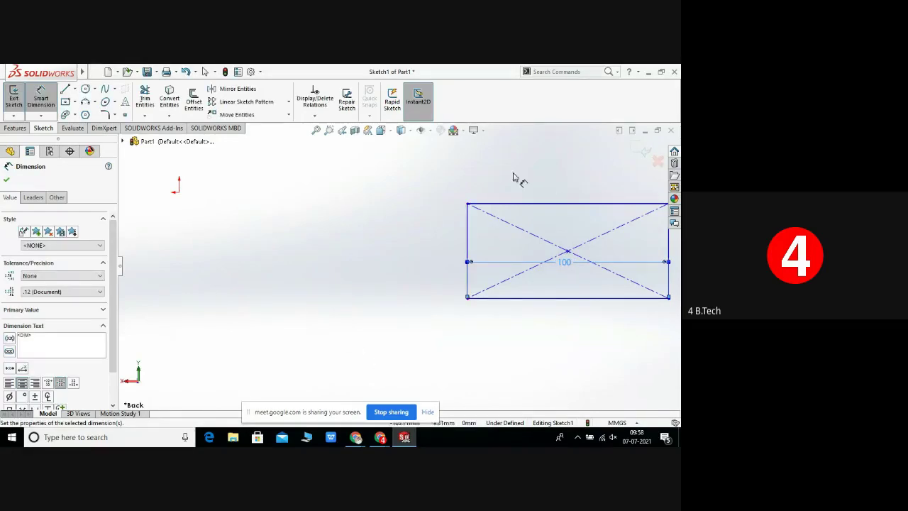
- Dimension the distance between the rectangle's upper and lower edges, set it to 50 mm, and end Smart Dimension
left_click(316, 130)
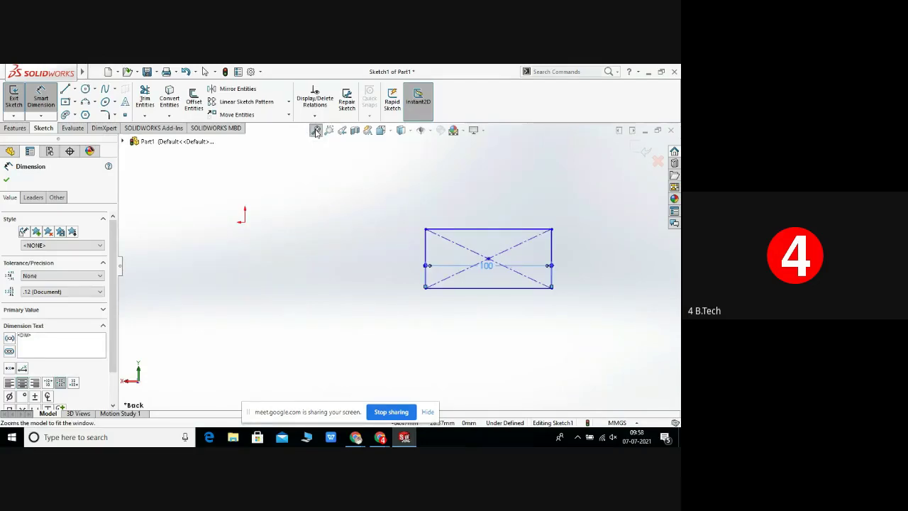
left_click(483, 230)
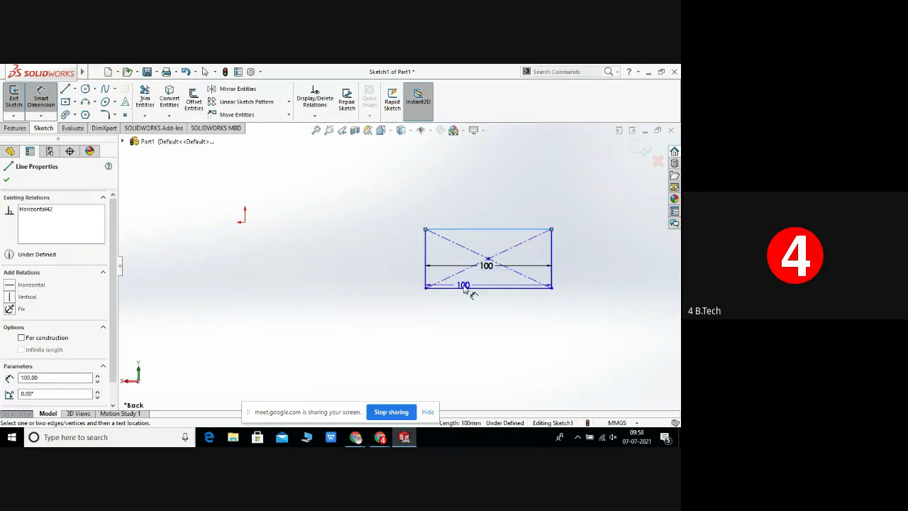
left_click(462, 287)
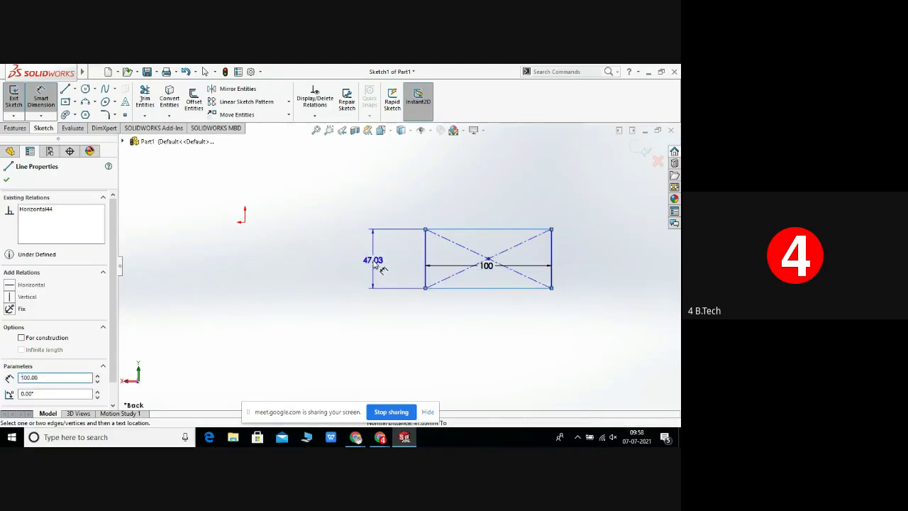
left_click(375, 264)
left_click(370, 257)
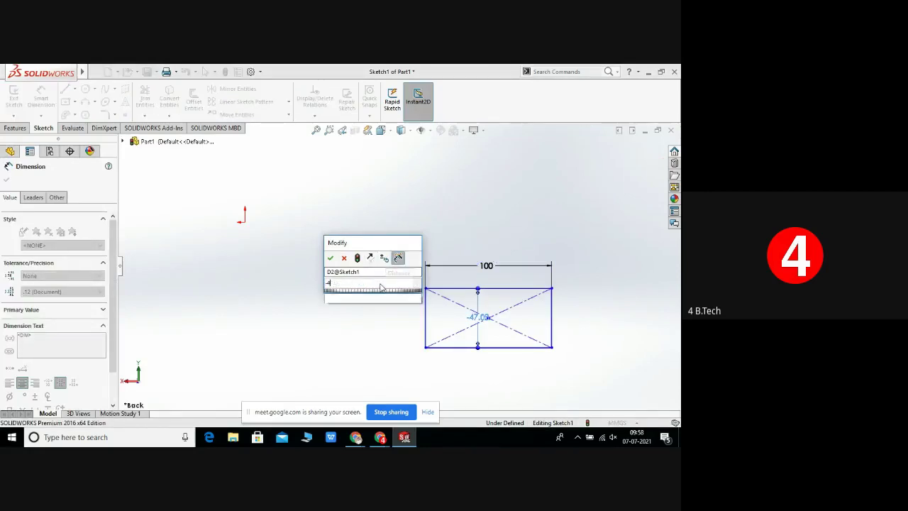
type("=")
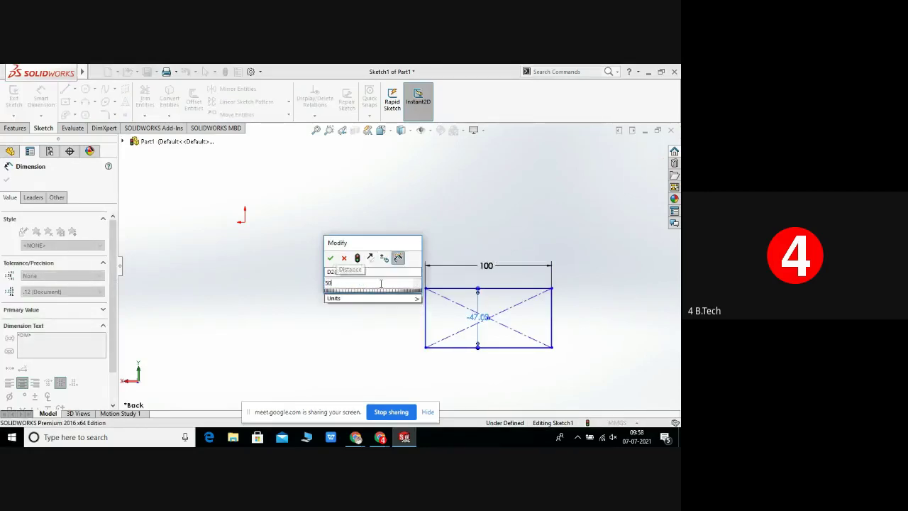
key("Escape")
left_click(381, 283)
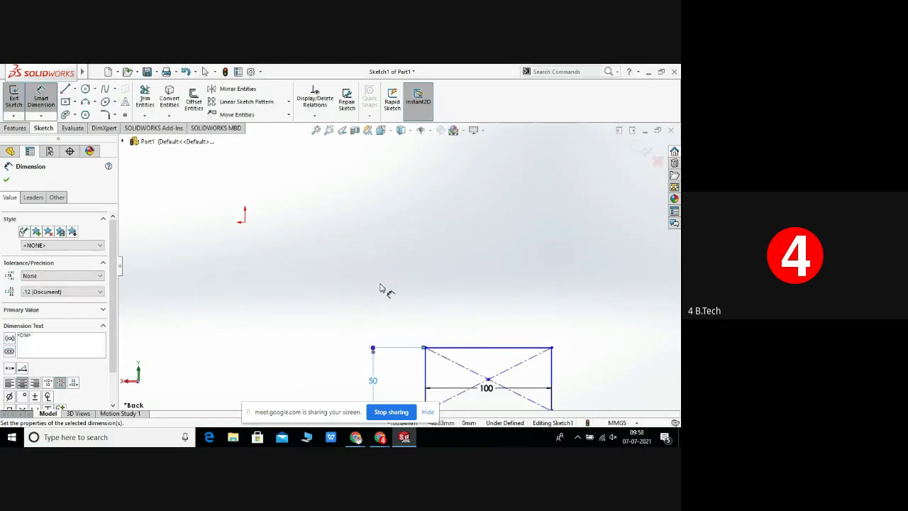
left_click(316, 130)
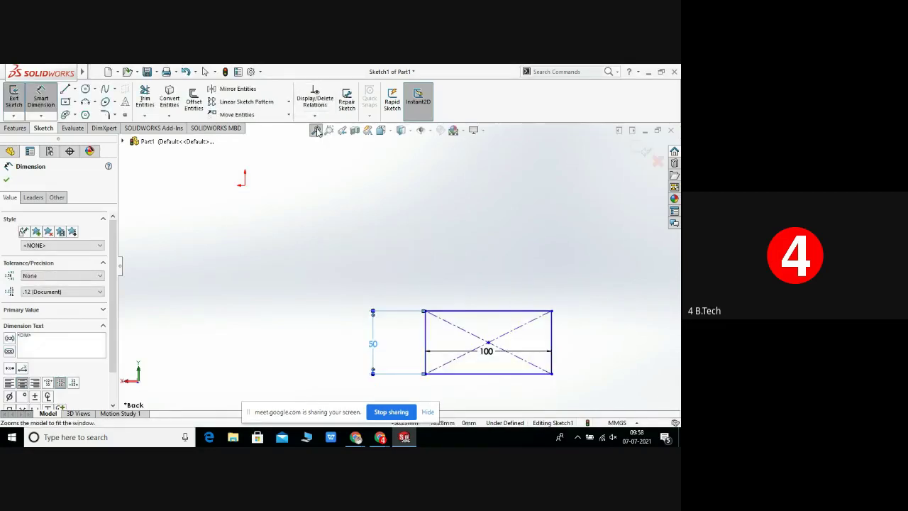
scroll(365, 237, "up", 2)
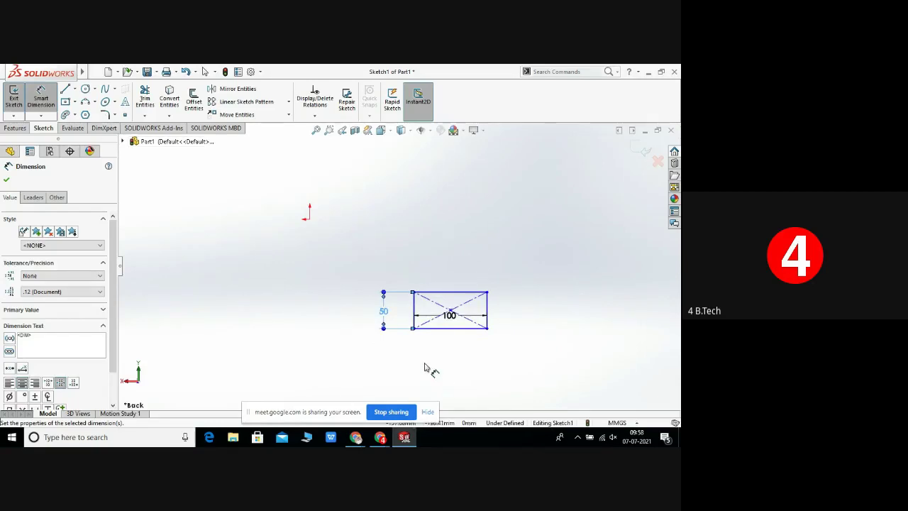
left_click(6, 180)
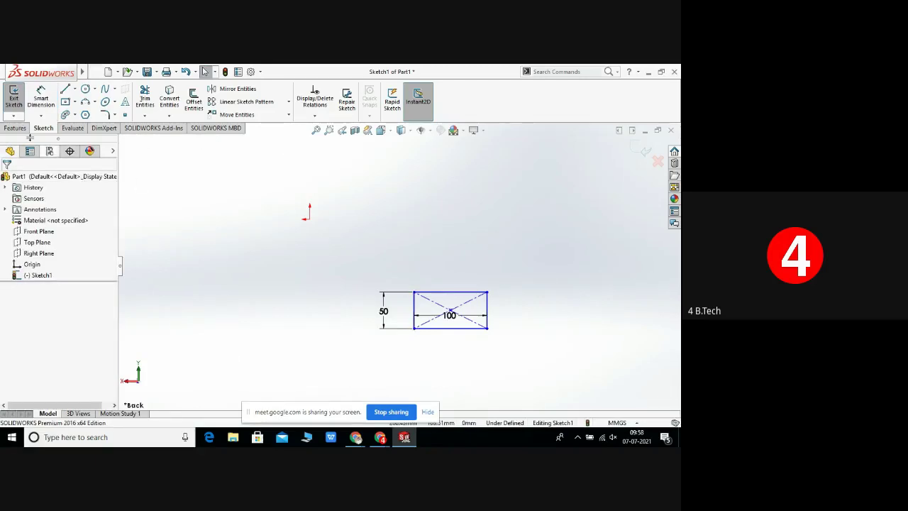
- Exit the sketch and start an Extruded Boss/Base from the rectangle, viewing the preview at an angle
left_click(13, 98)
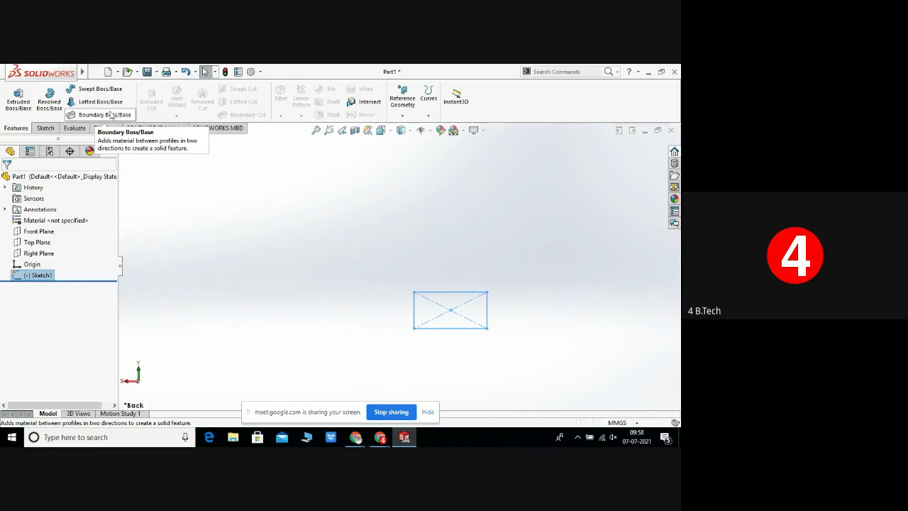
left_click(28, 97)
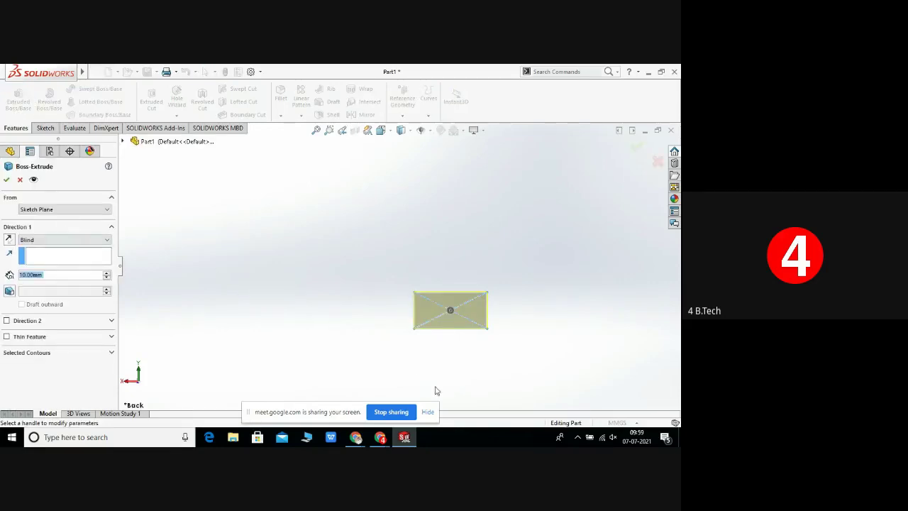
middle_click_drag(436, 390, 499, 320)
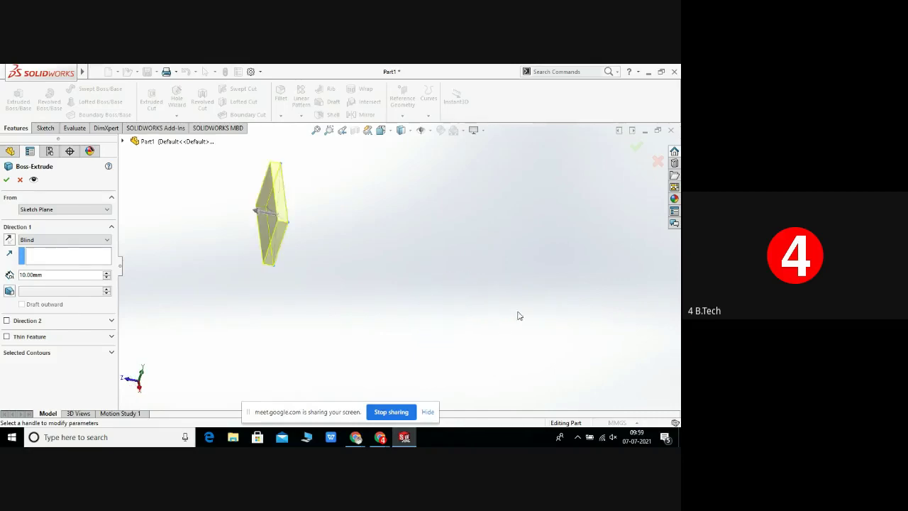
left_click(316, 130)
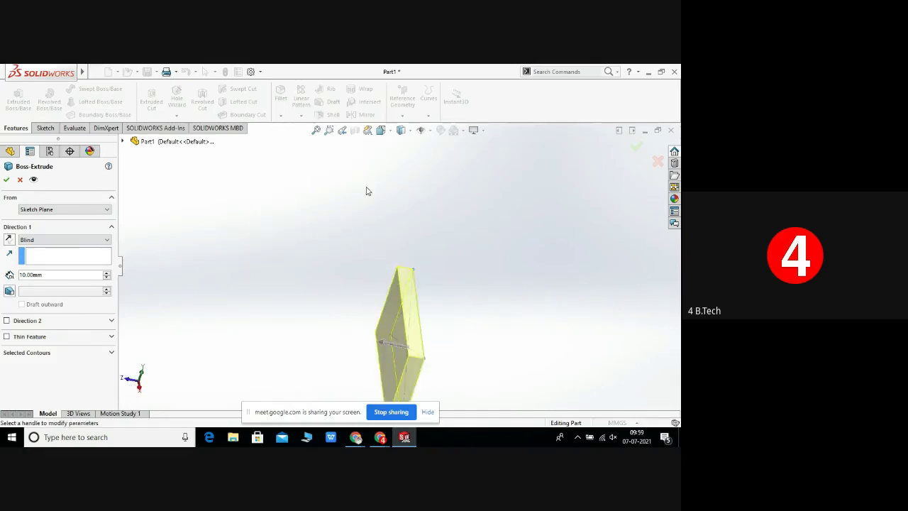
mouse_move(440, 332)
middle_mouse_down()
mouse_move(440, 280)
mouse_move(458, 269)
mouse_move(476, 293)
middle_mouse_up()
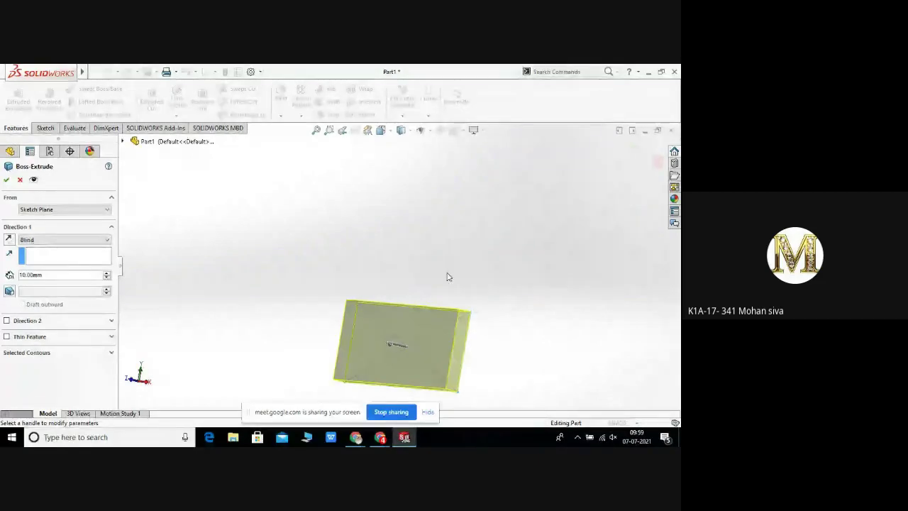
- Adjust the extrusion depth with the preview's direction handle, first to 70 mm and again to 54 mm
left_click(397, 343)
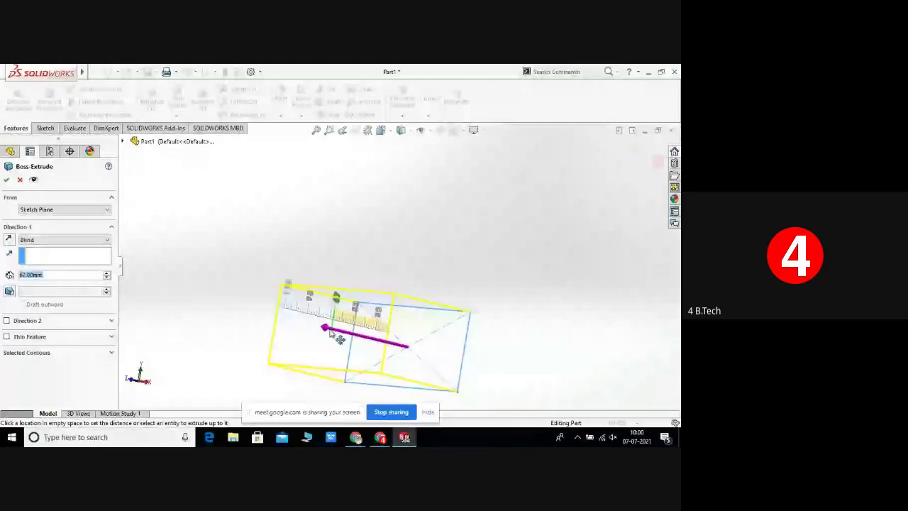
left_click(499, 273)
middle_click_drag(498, 273, 337, 276)
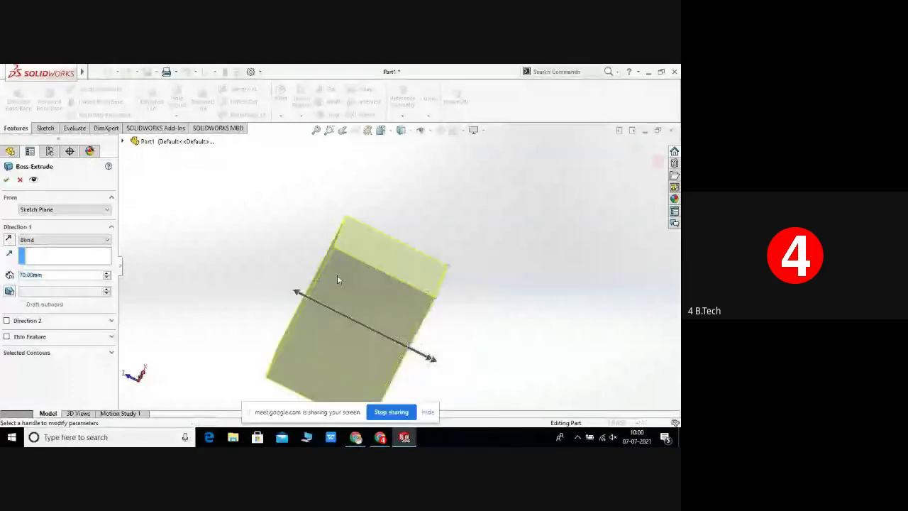
left_click(298, 292)
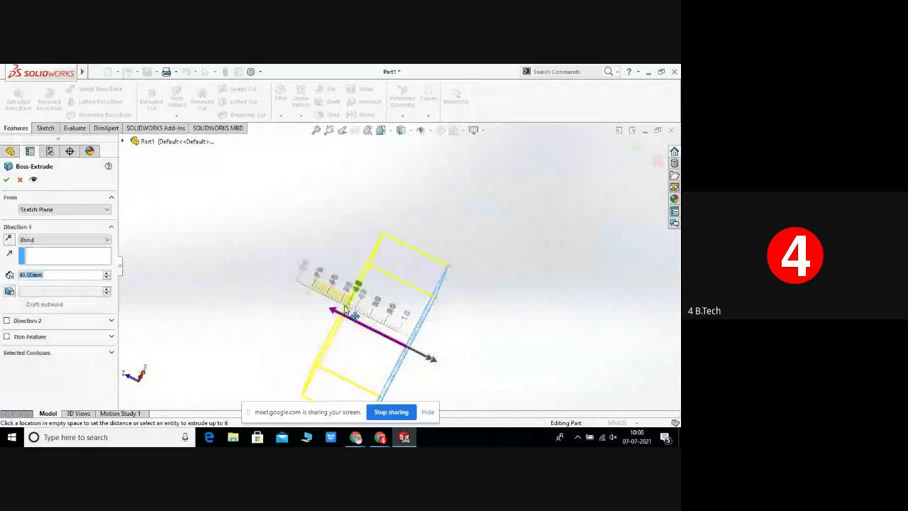
left_click(333, 301)
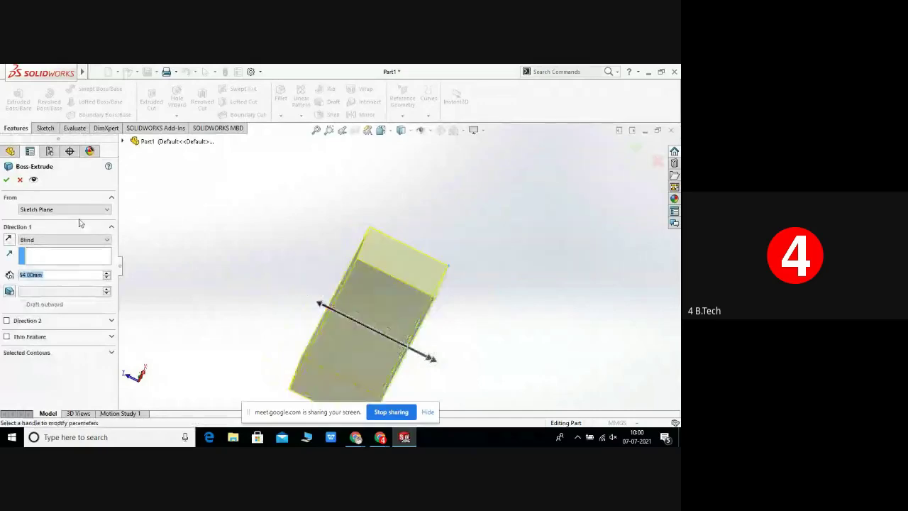
- Set the blind extrusion depth to 60 mm
left_click(57, 275)
key("BackSpace")
key("BackSpace")
key("BackSpace")
key("BackSpace")
key("BackSpace")
key("BackSpace")
key("BackSpace")
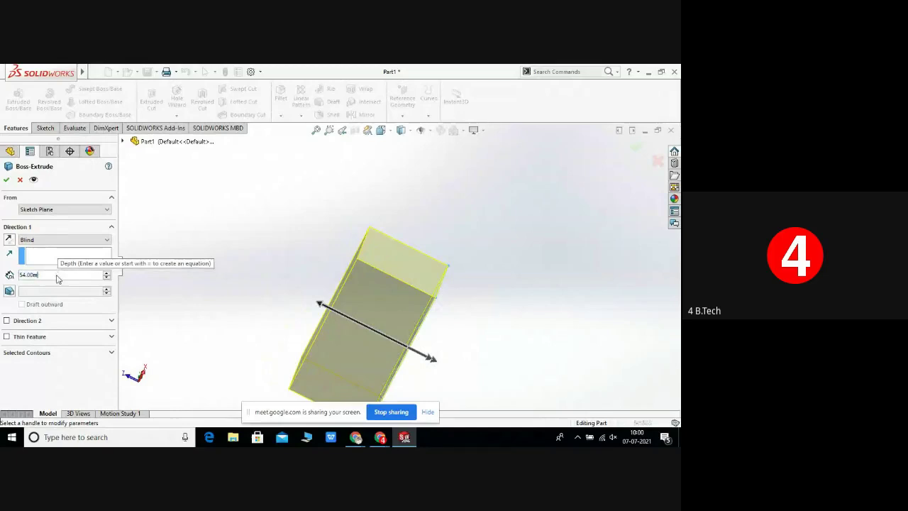
type("60")
key("Return")
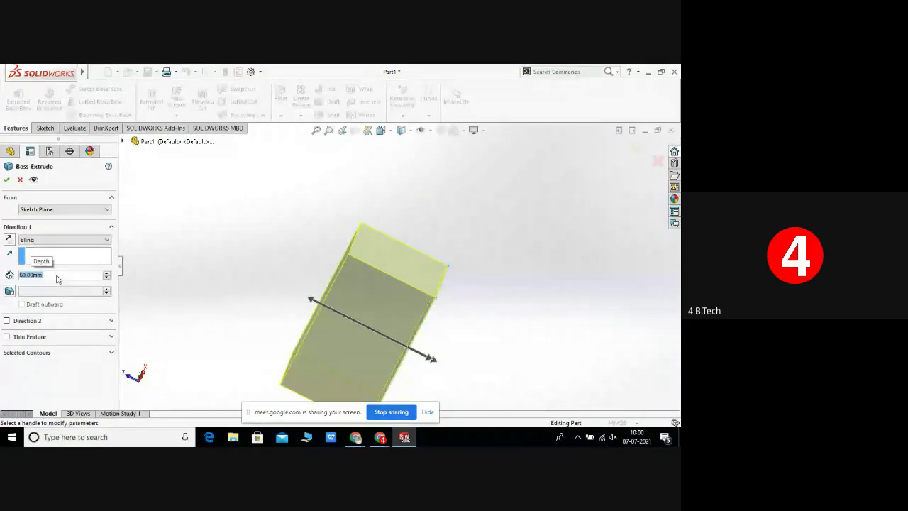
- Turn on draft for the extrusion, set the draft angle to 15 degrees, and inspect the tapered preview
left_click(9, 291)
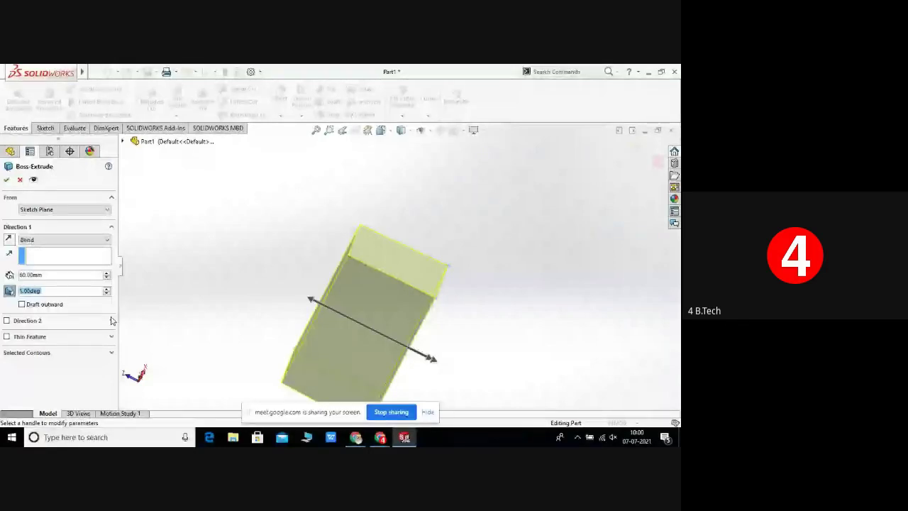
left_click(61, 291)
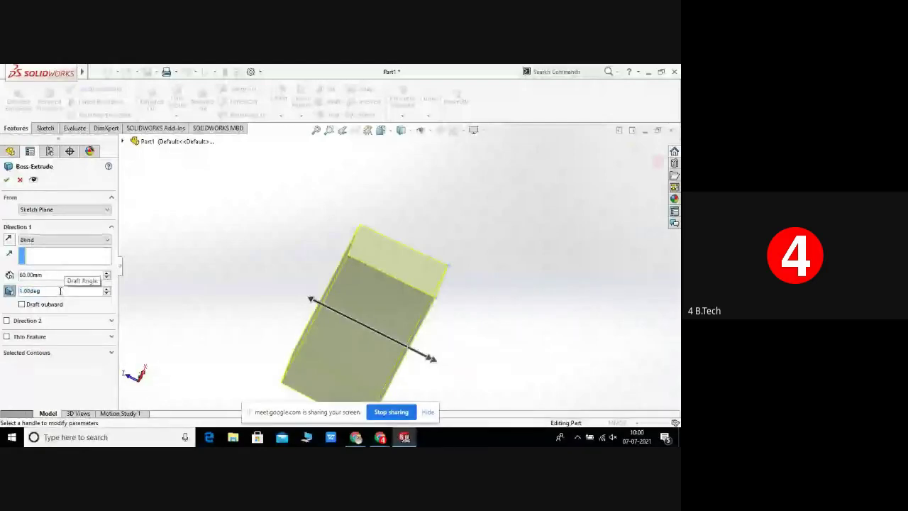
key("BackSpace")
key("BackSpace")
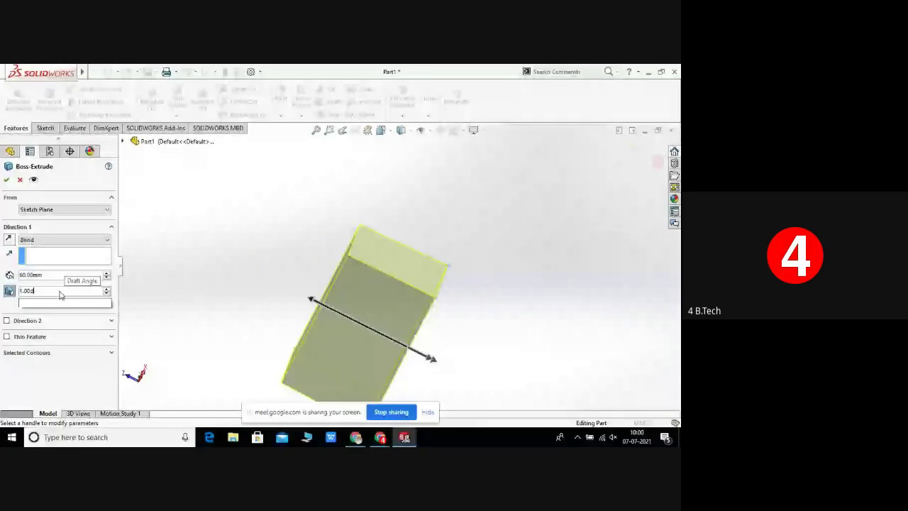
key("BackSpace")
key("BackSpace")
key("BackSpace")
key("BackSpace")
key("BackSpace")
type("15")
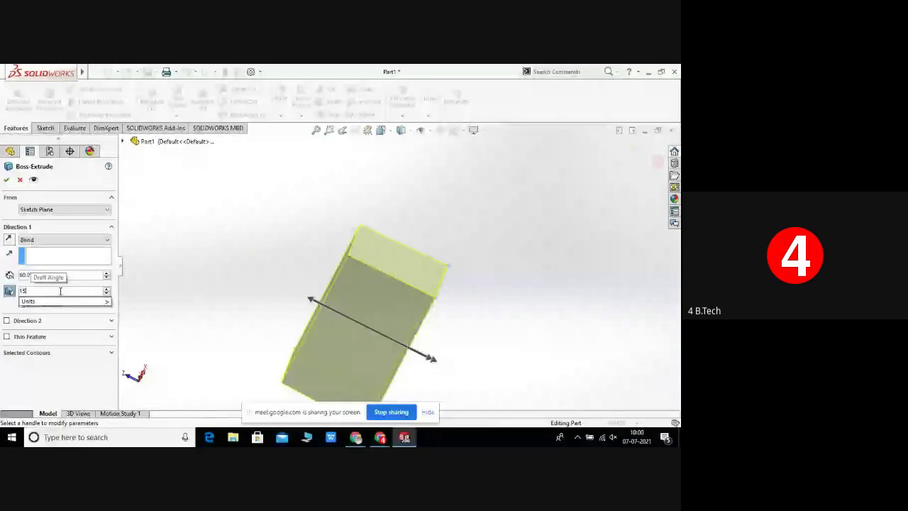
key("Return")
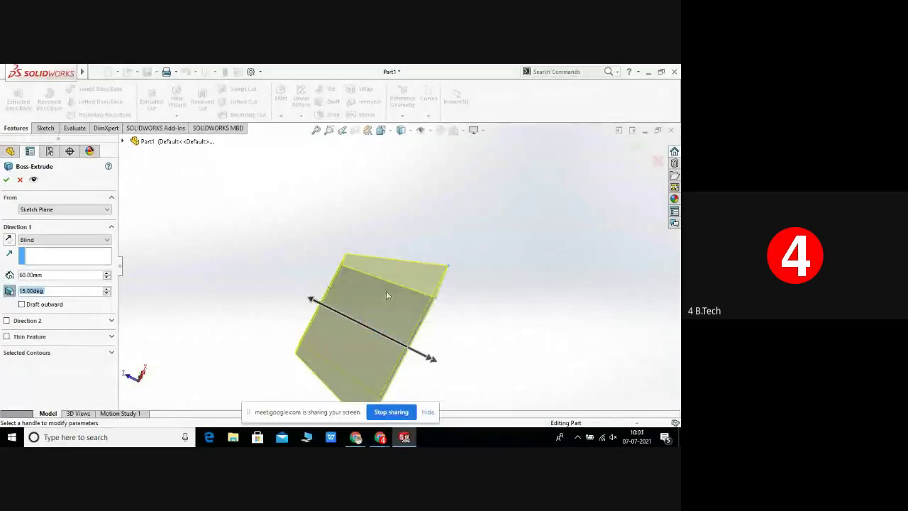
middle_click_drag(386, 291, 401, 204)
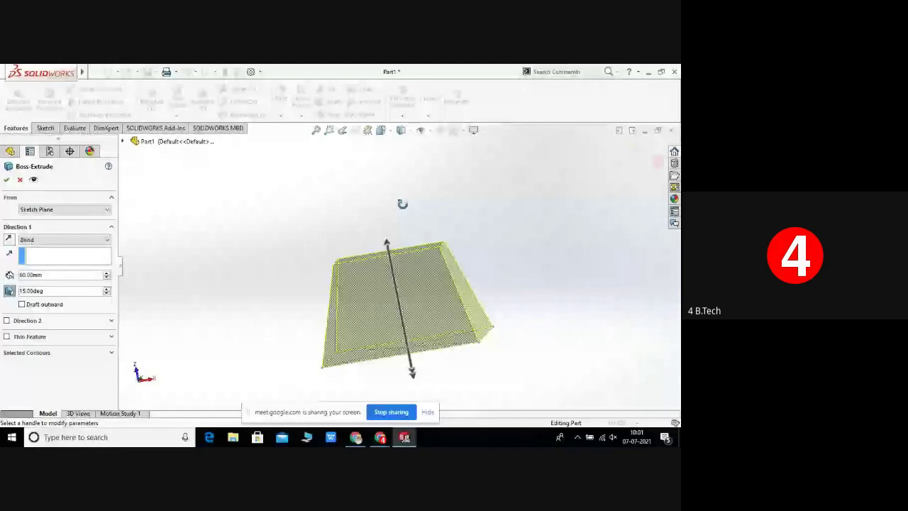
middle_click_drag(402, 204, 439, 247)
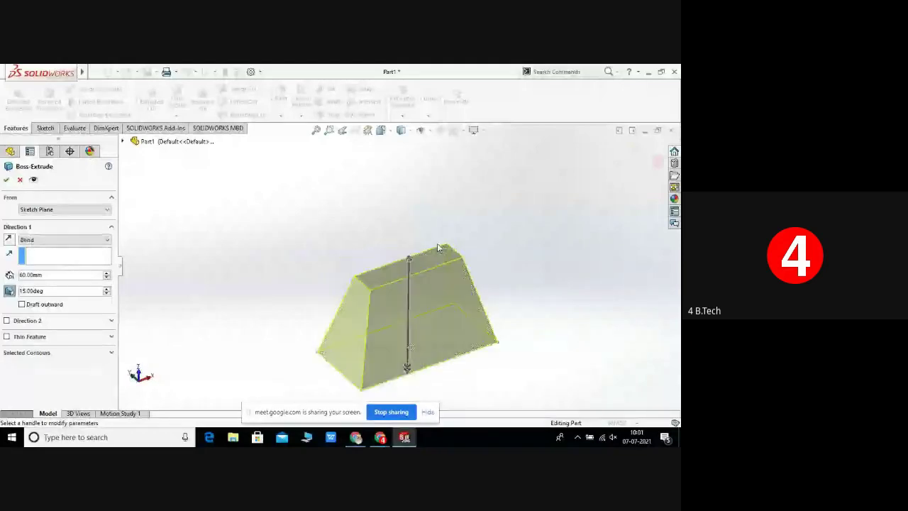
- Raise the extrusion's draft angle step by step to 23 degrees
left_click(106, 288)
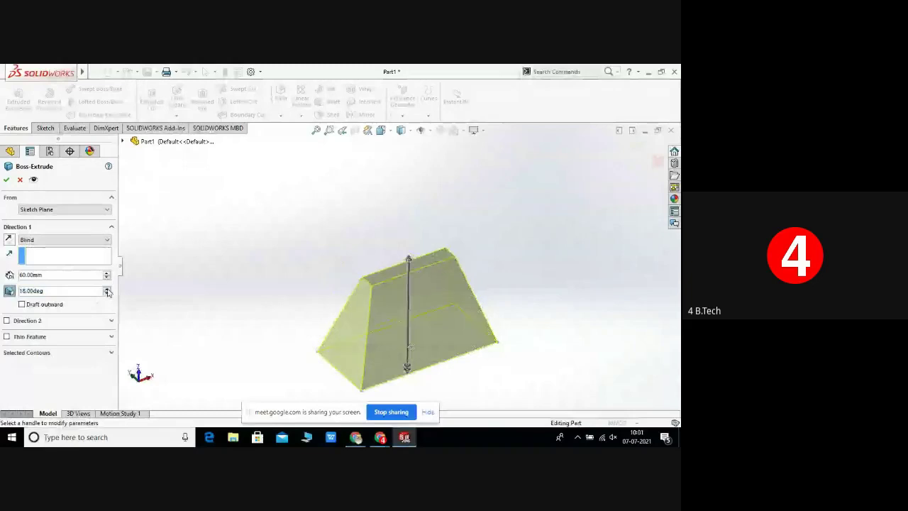
left_click(107, 289)
left_click(107, 289)
left_click(107, 289)
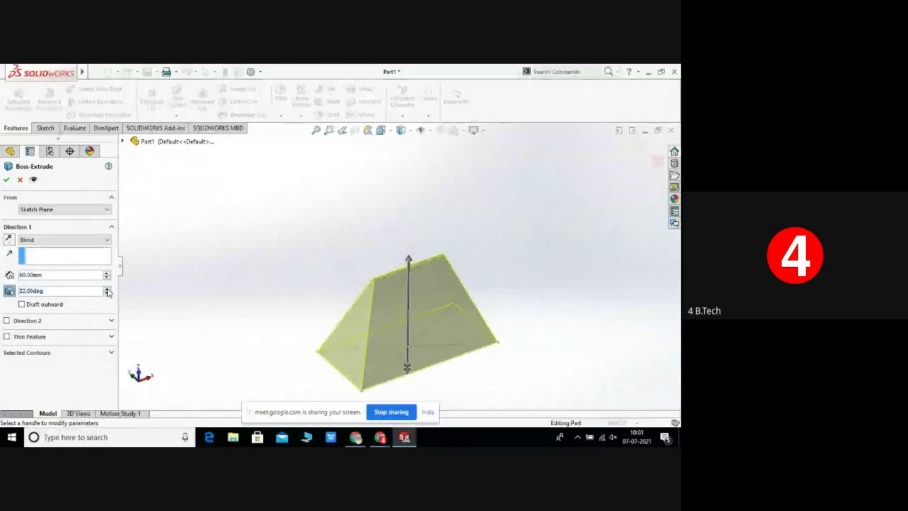
left_click(107, 289)
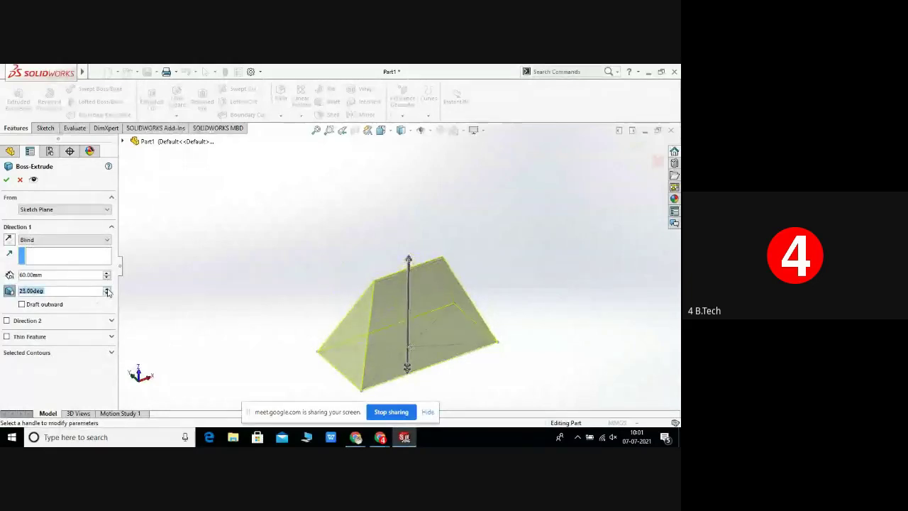
- Lower the extrusion's draft angle step by step to 1 degree and inspect the preview from another side
left_click(107, 293)
left_click(107, 293)
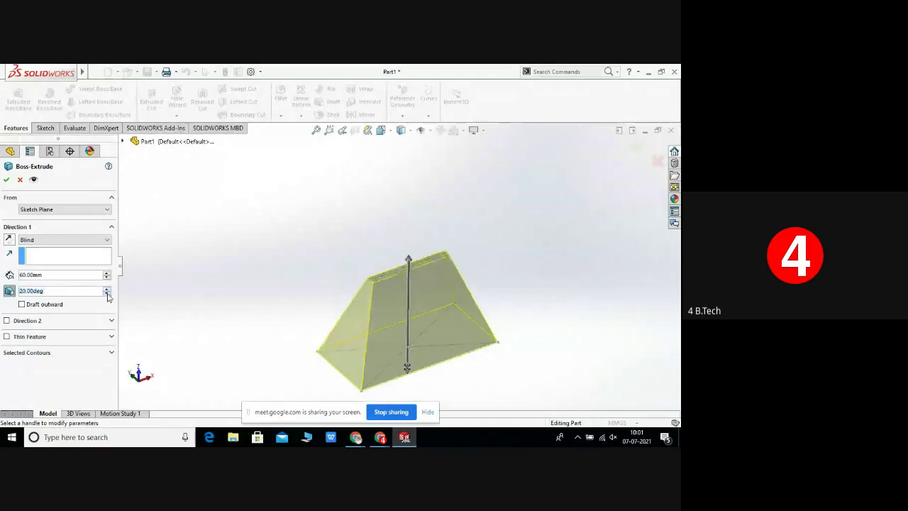
left_click(107, 293)
left_click(107, 293)
left_click(107, 293)
left_click(107, 293)
left_click(107, 293)
left_click(107, 293)
left_click(107, 293)
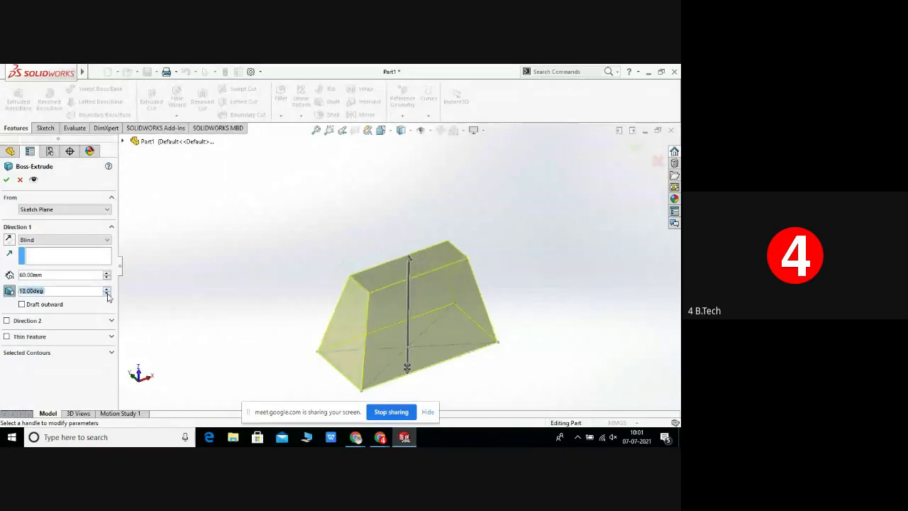
left_click(107, 293)
left_click(107, 293)
left_click(107, 293)
left_click(107, 293)
left_click(107, 293)
left_click(107, 293)
left_click(107, 293)
left_click(107, 293)
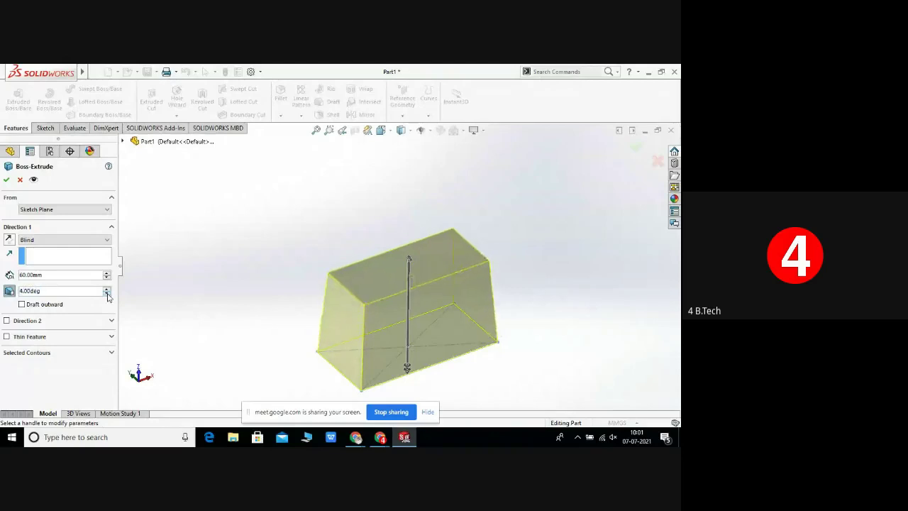
left_click(108, 293)
left_click(107, 293)
left_click(107, 293)
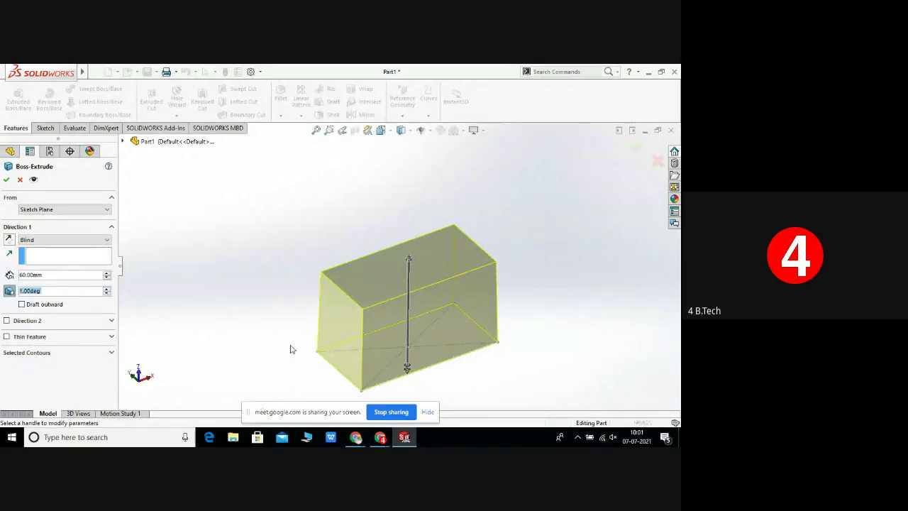
middle_click_drag(290, 349, 373, 131)
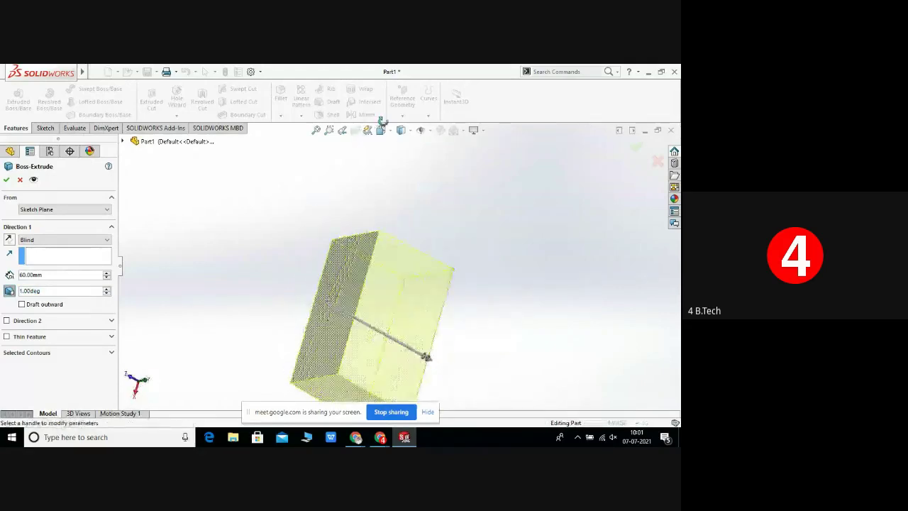
middle_click_drag(362, 321, 283, 142)
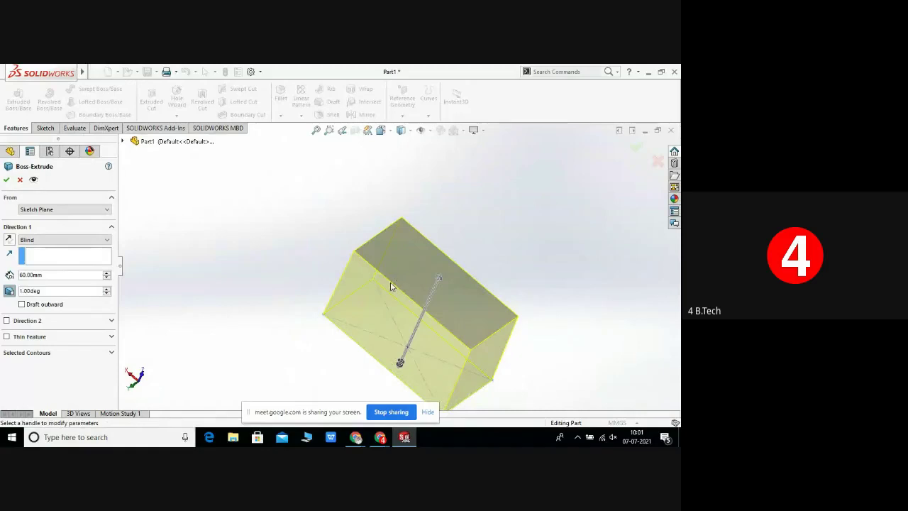
middle_click_drag(396, 290, 331, 253)
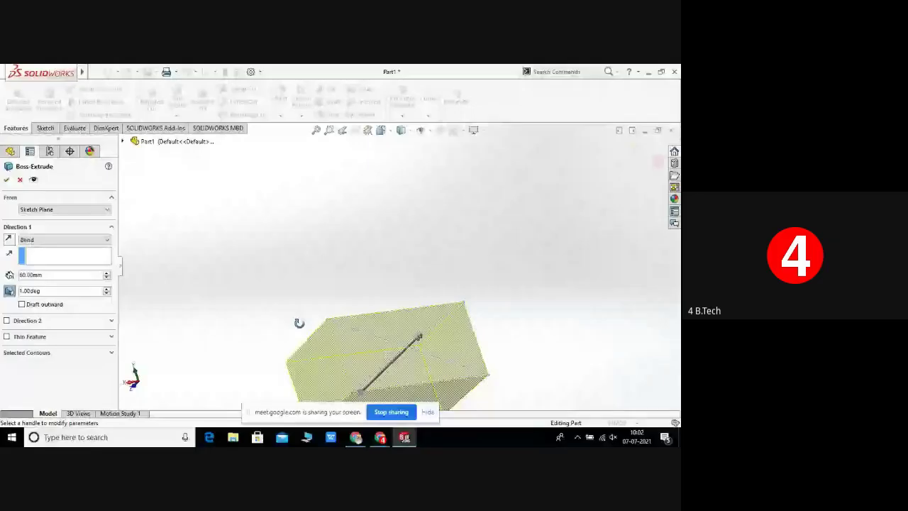
middle_click_drag(298, 323, 457, 422)
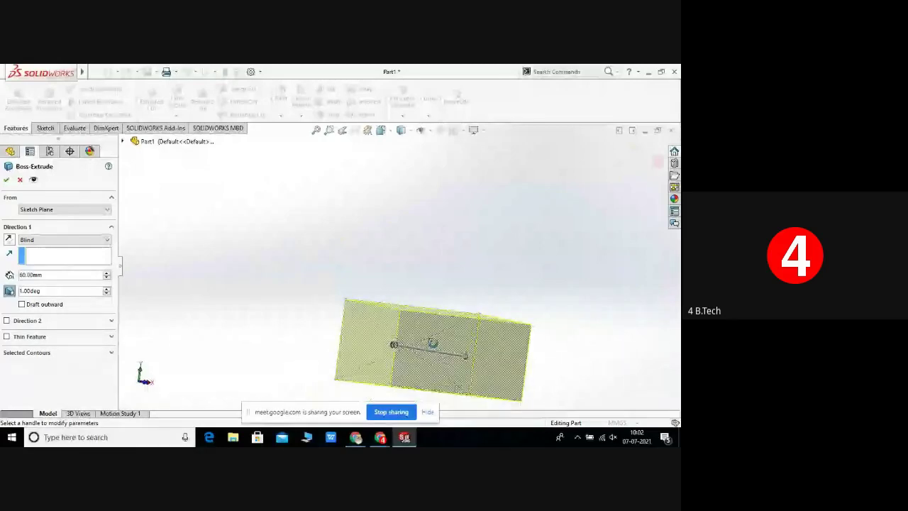
middle_click_drag(433, 344, 441, 233)
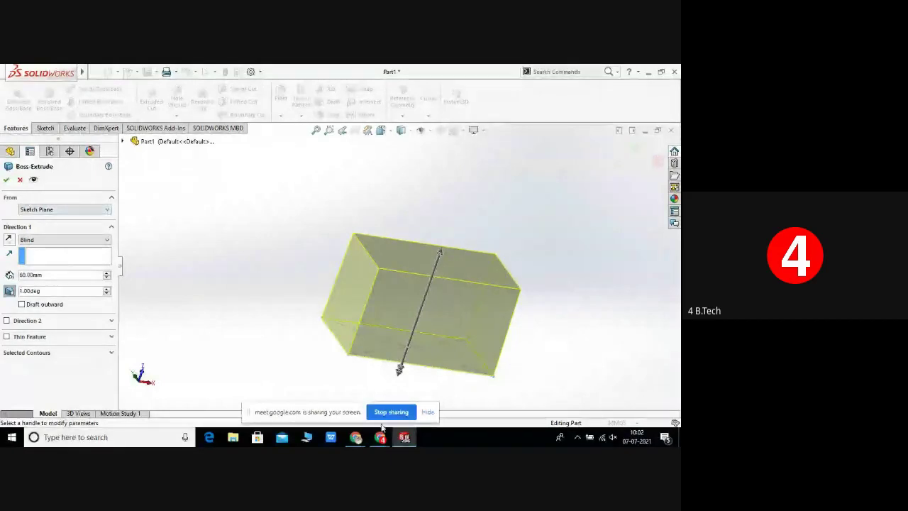
- Switch from SOLIDWORKS to the Google Meet call window in Chrome to check the meeting
mouse_move(359, 439)
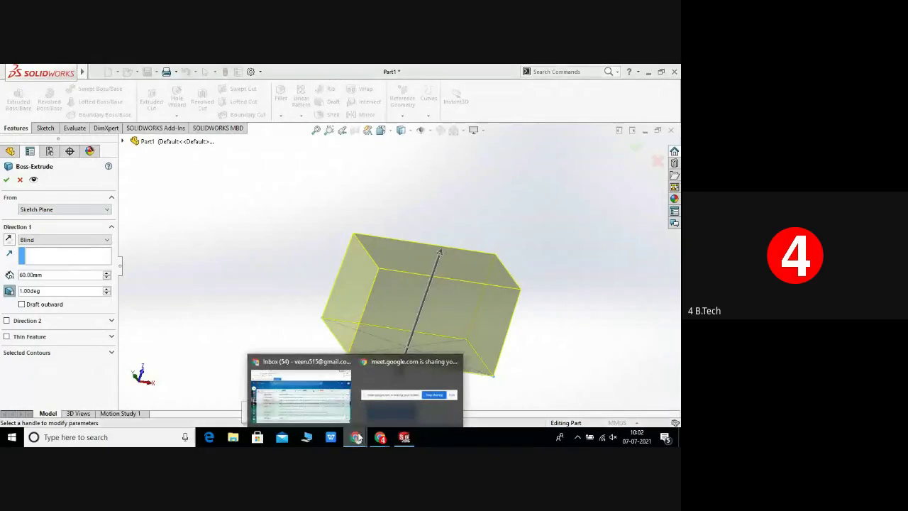
left_click(386, 413)
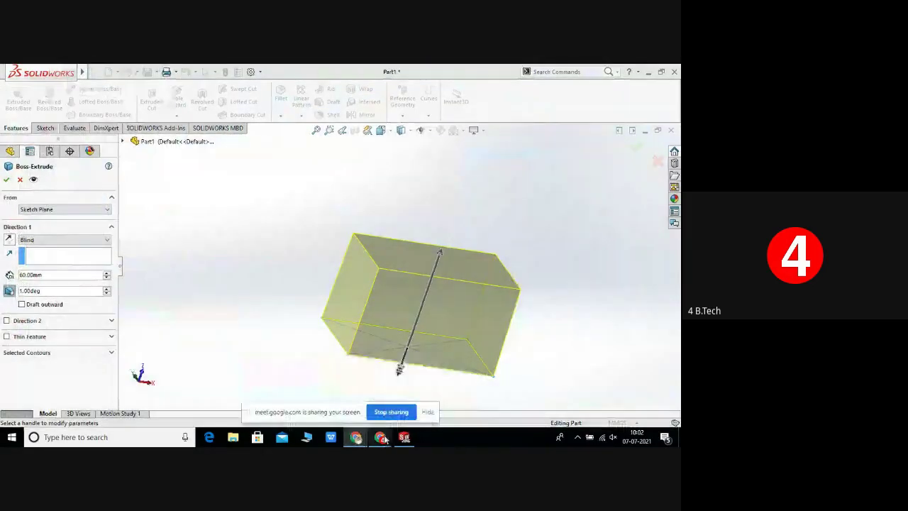
mouse_move(383, 439)
left_click(405, 399)
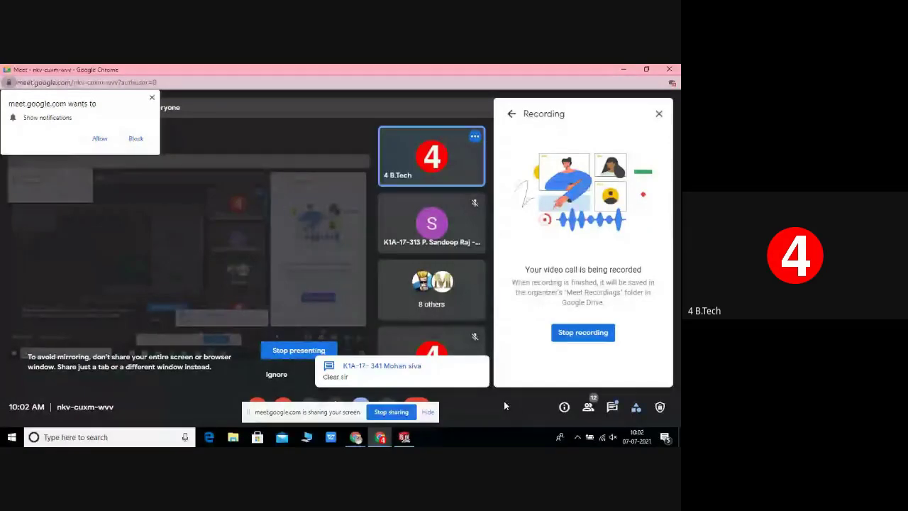
mouse_move(256, 270)
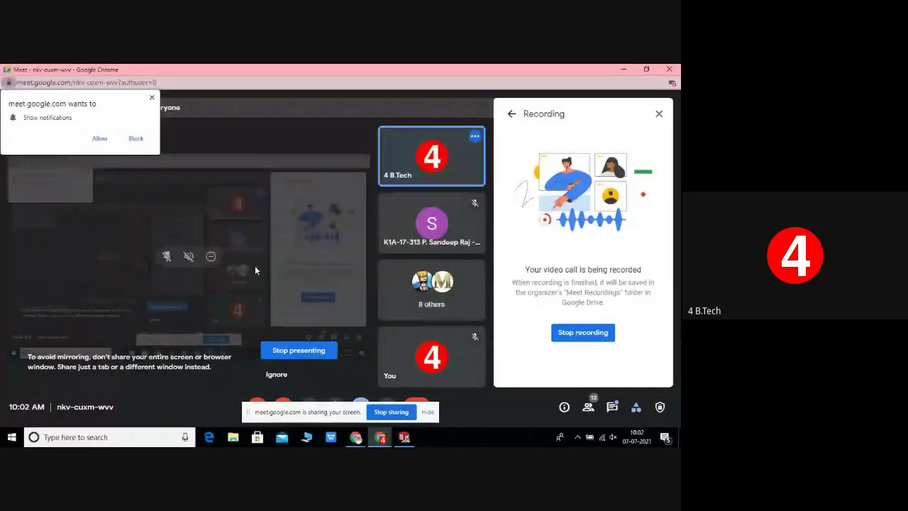